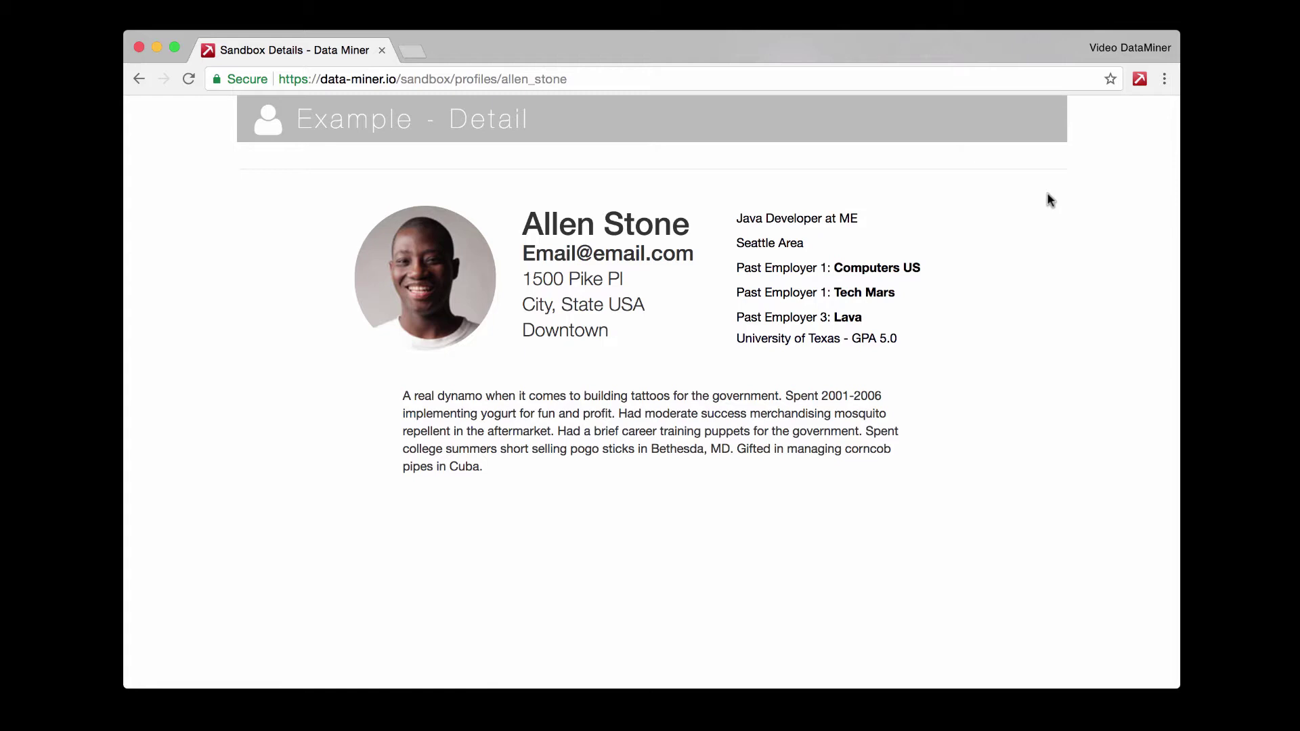
- Run the public Sandbox - Detail recipe on the profile page, review its results, then close them
click(1141, 80)
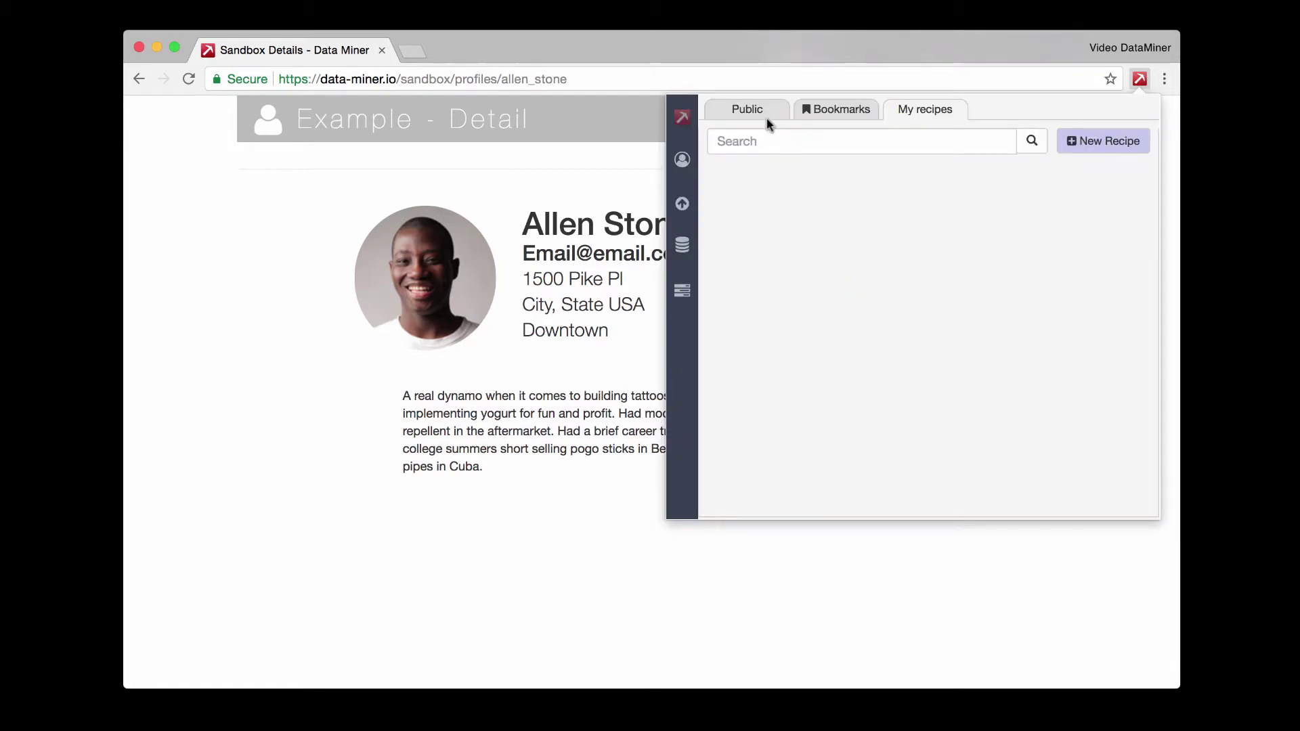
click(768, 117)
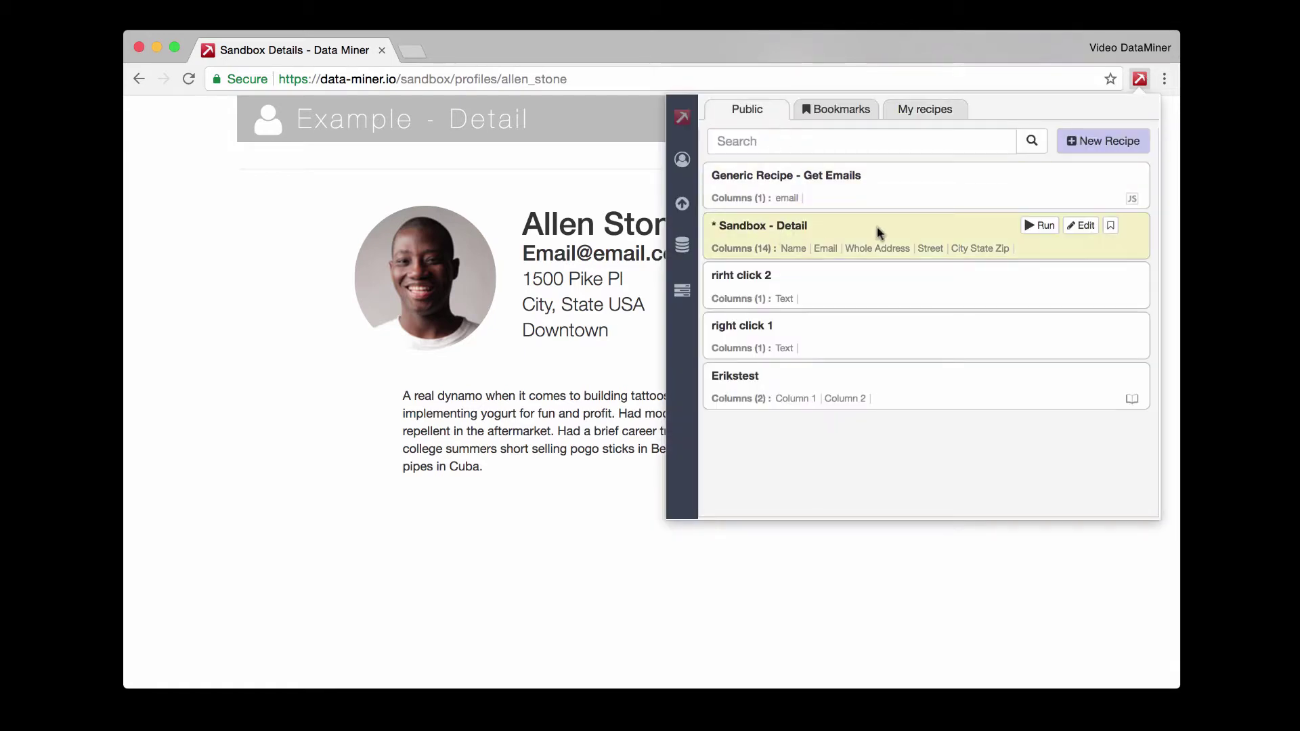
click(1040, 225)
drag(1038, 211, 916, 125)
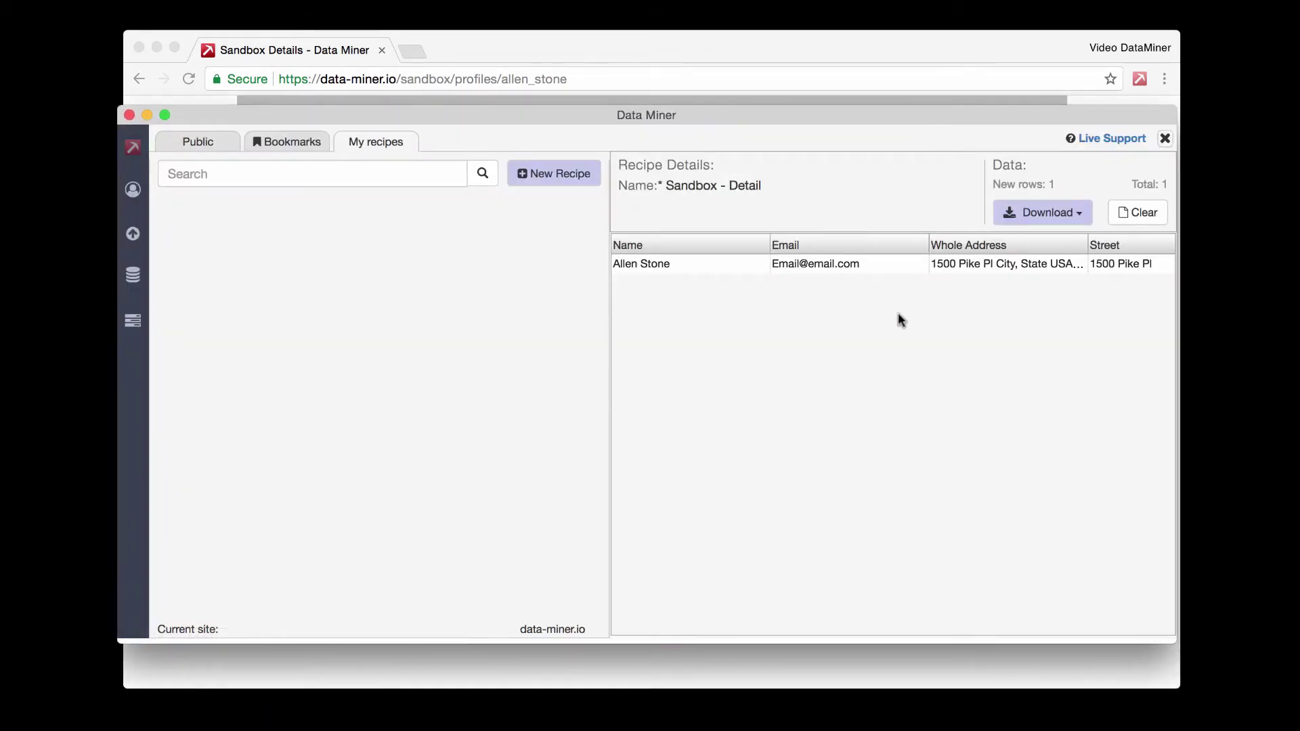
scroll(900, 316, right, 6)
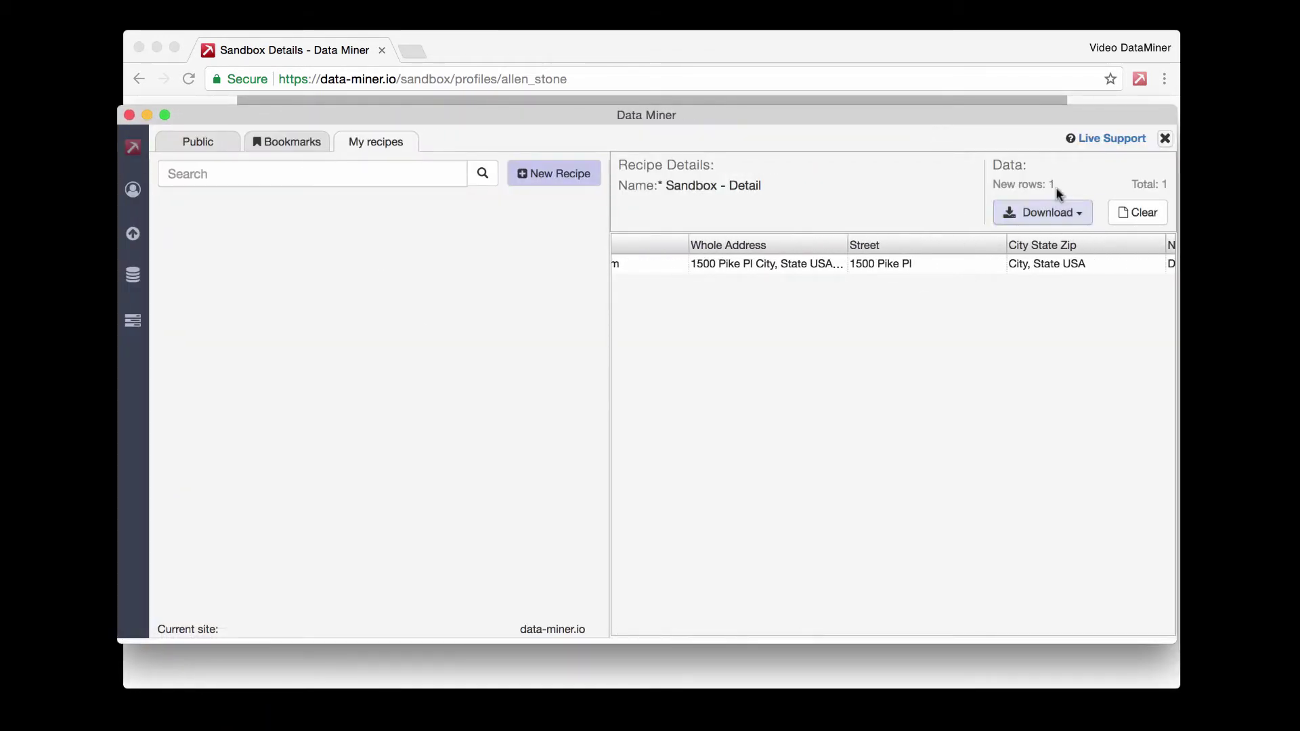
click(1166, 138)
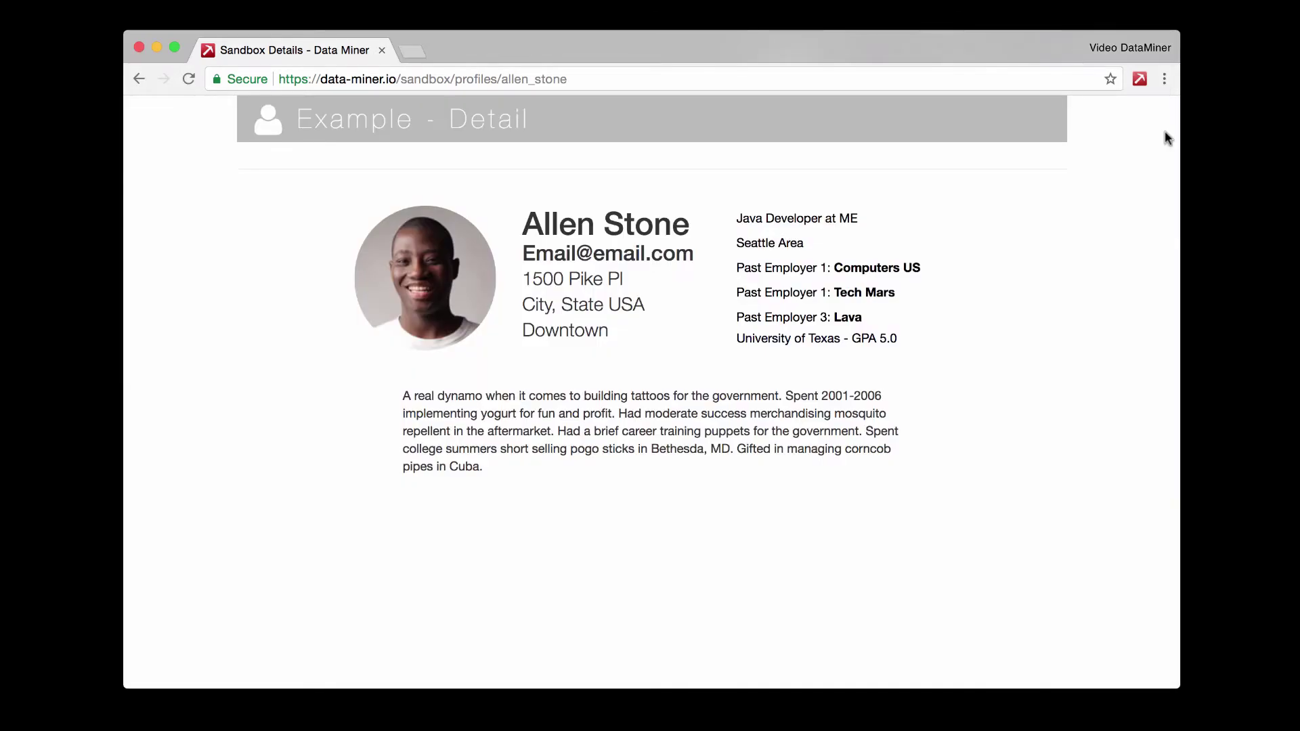
- Start a new Detail Page recipe with a Name column using the h1 selector
click(1140, 79)
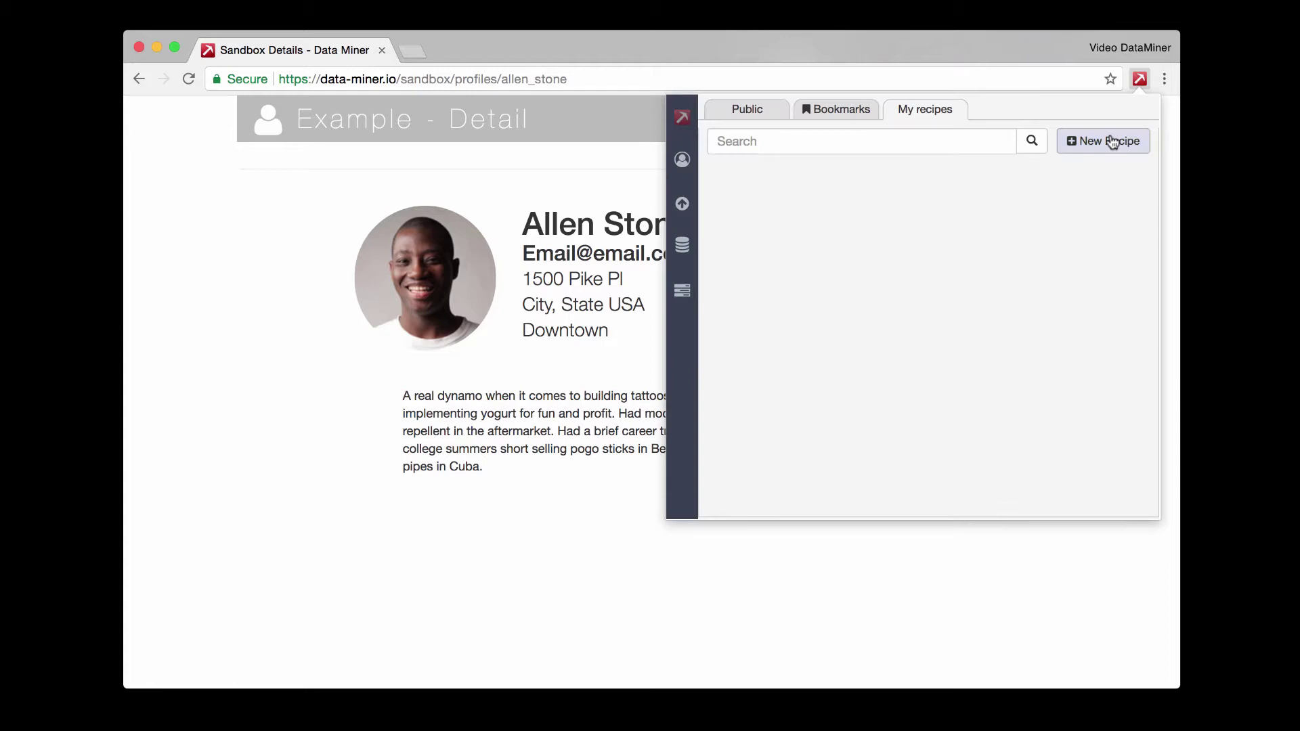
click(1112, 142)
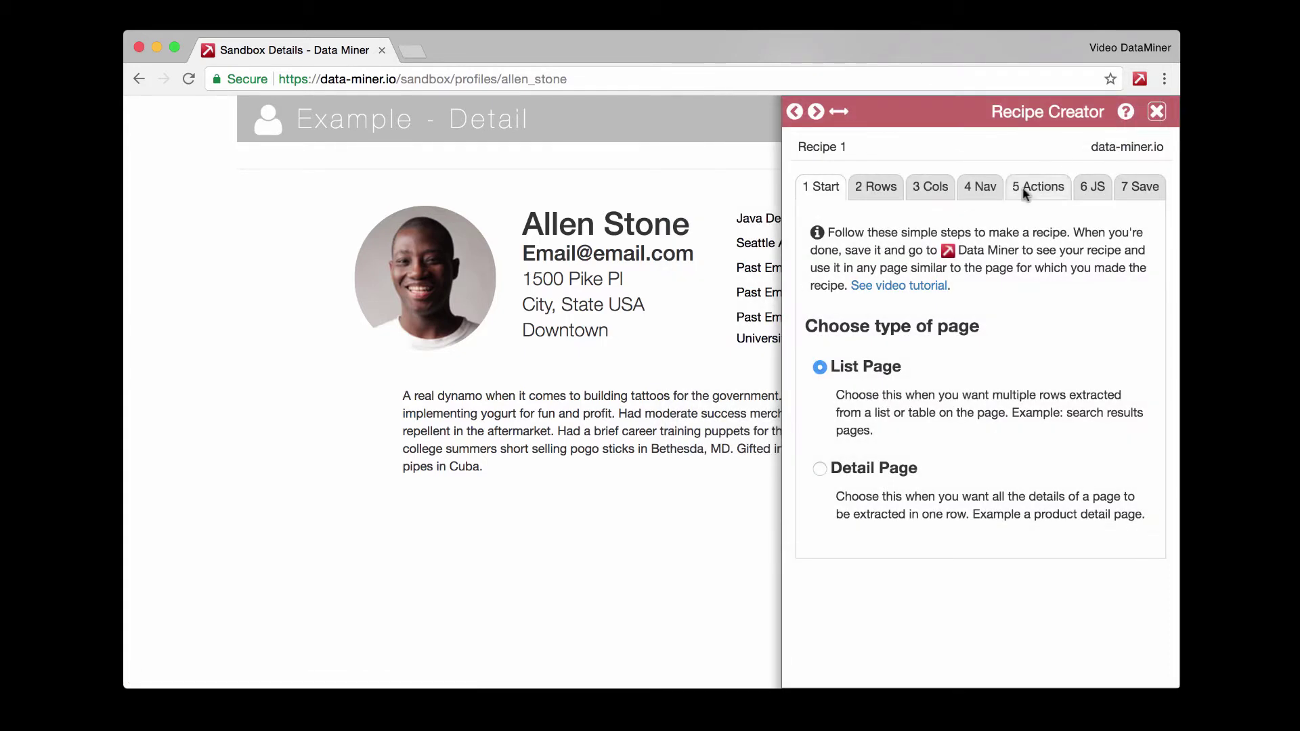
click(820, 470)
click(910, 194)
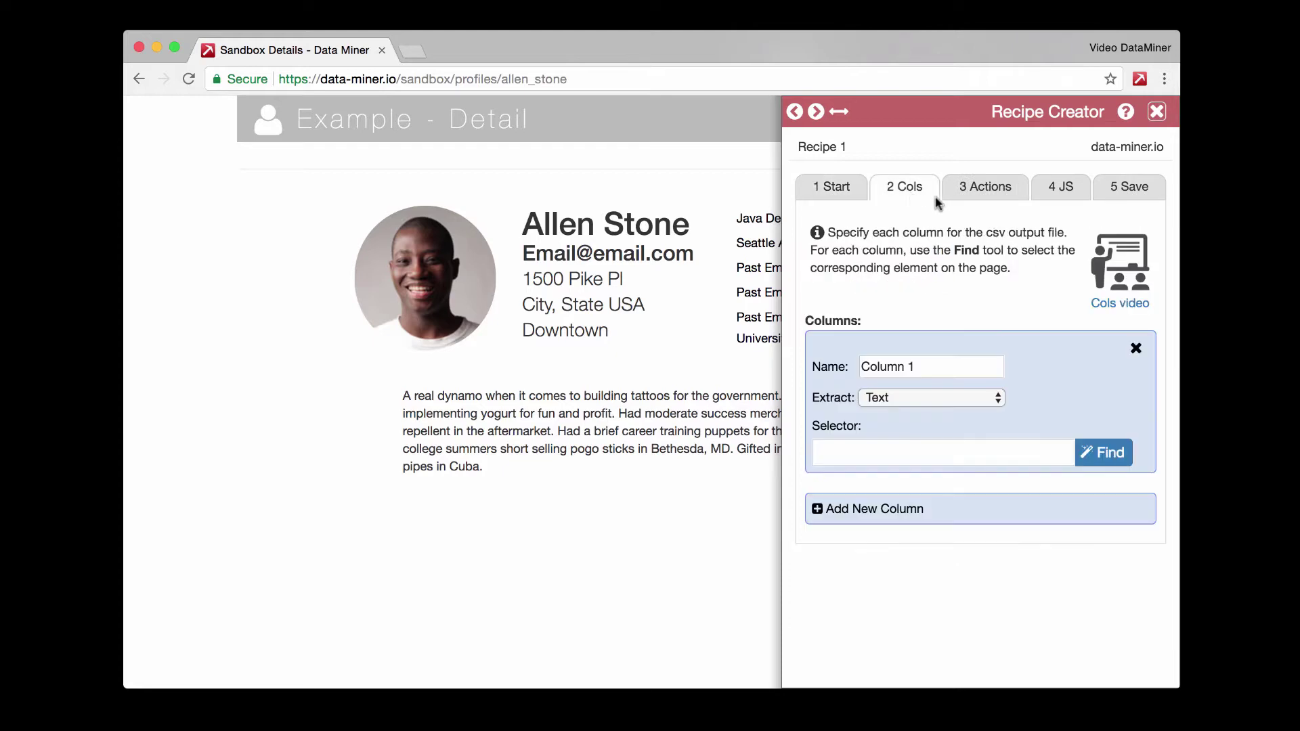
text(Name)
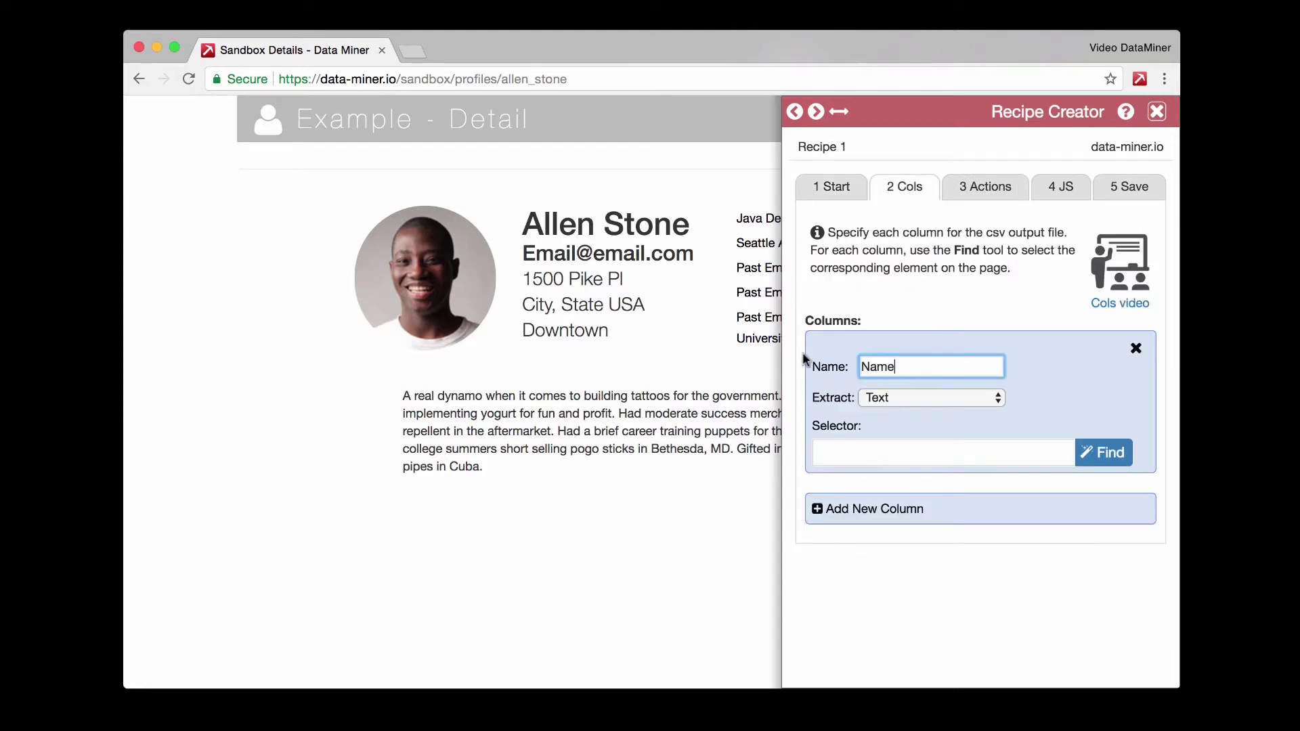
click(1082, 455)
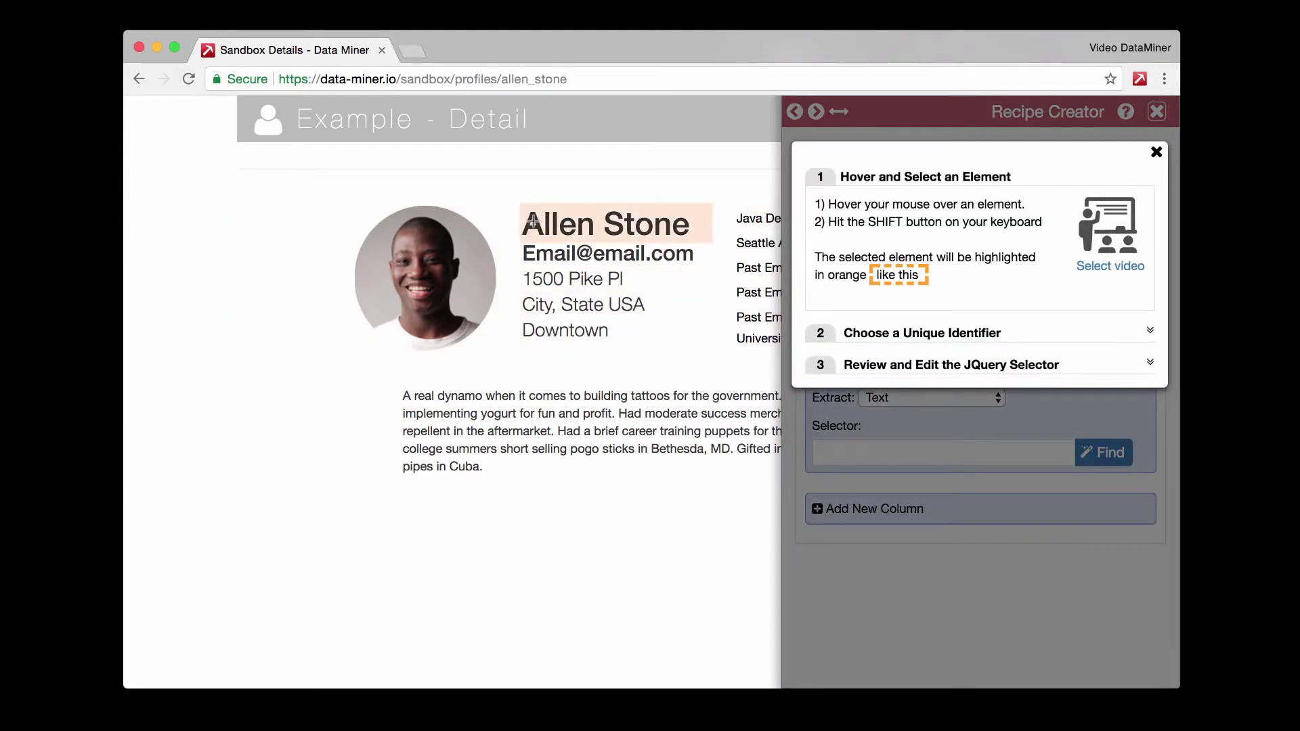
key(shift)
click(850, 326)
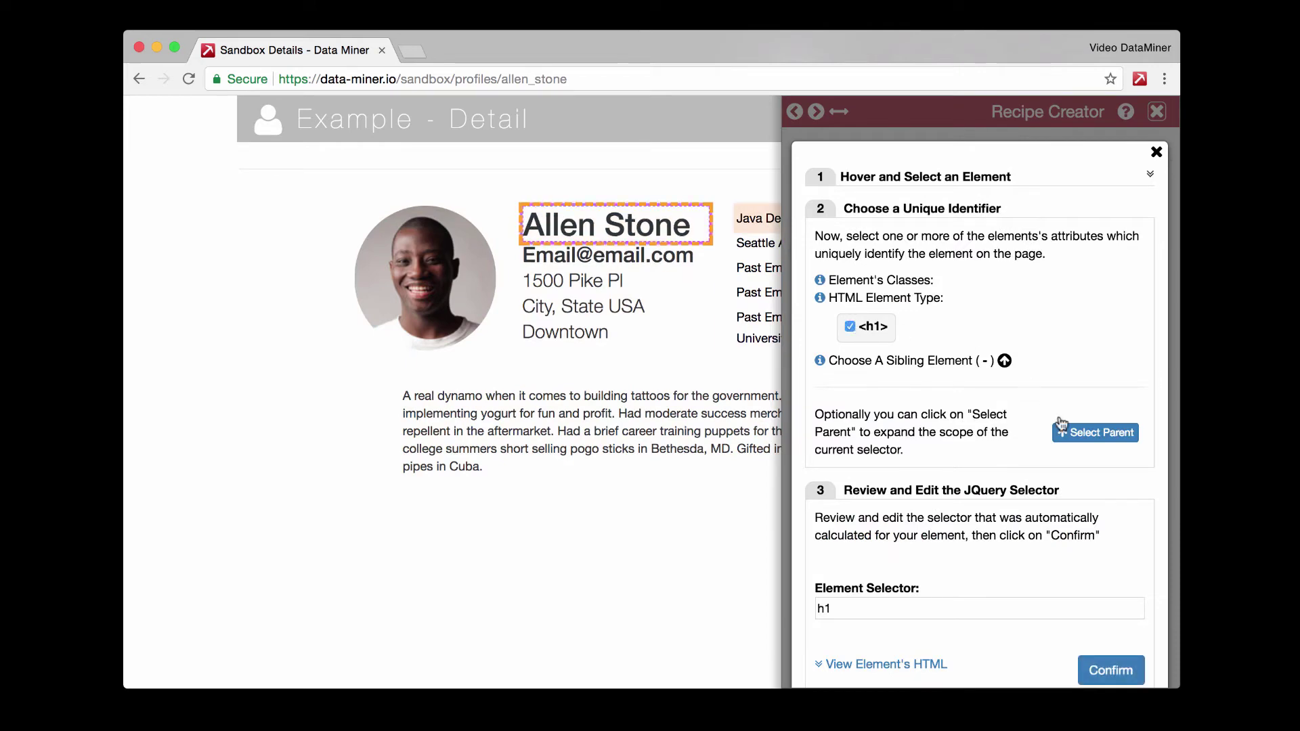
click(1111, 668)
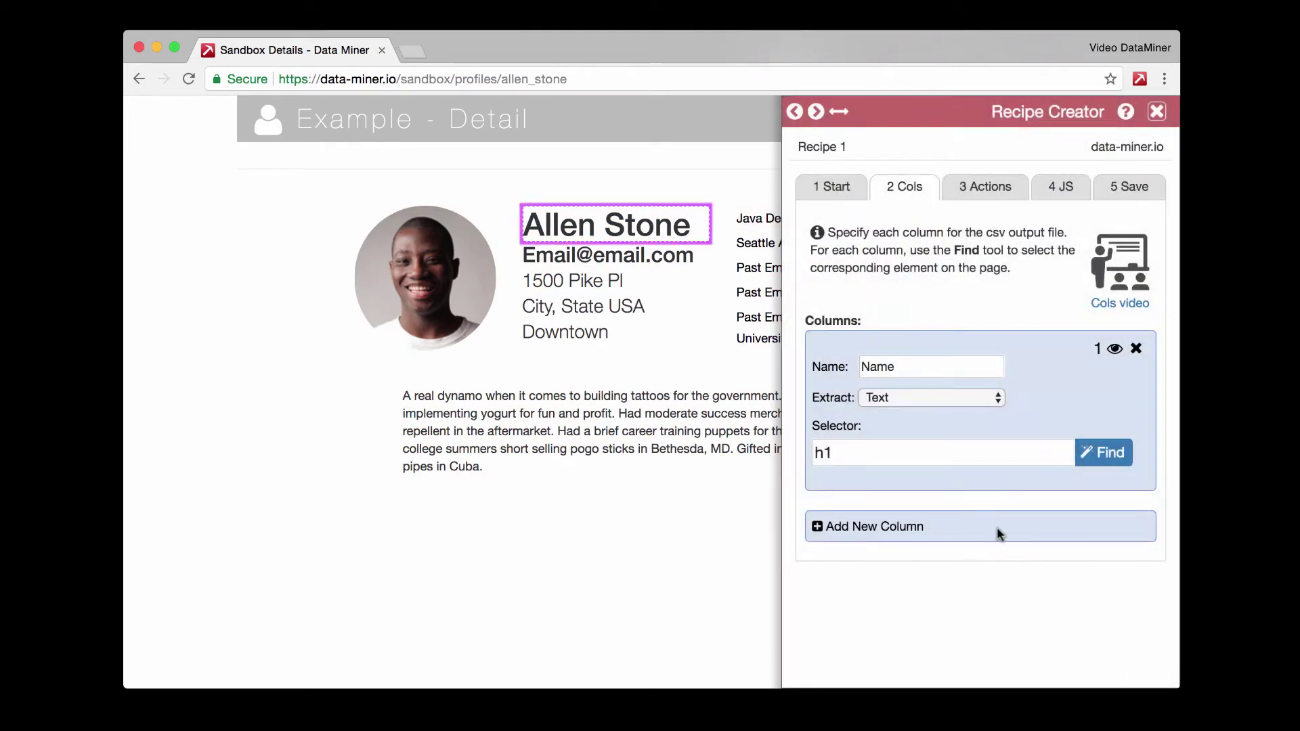
- Add a second column named Email that extracts the .email selector
click(999, 532)
triple_click(950, 423)
text(Email)
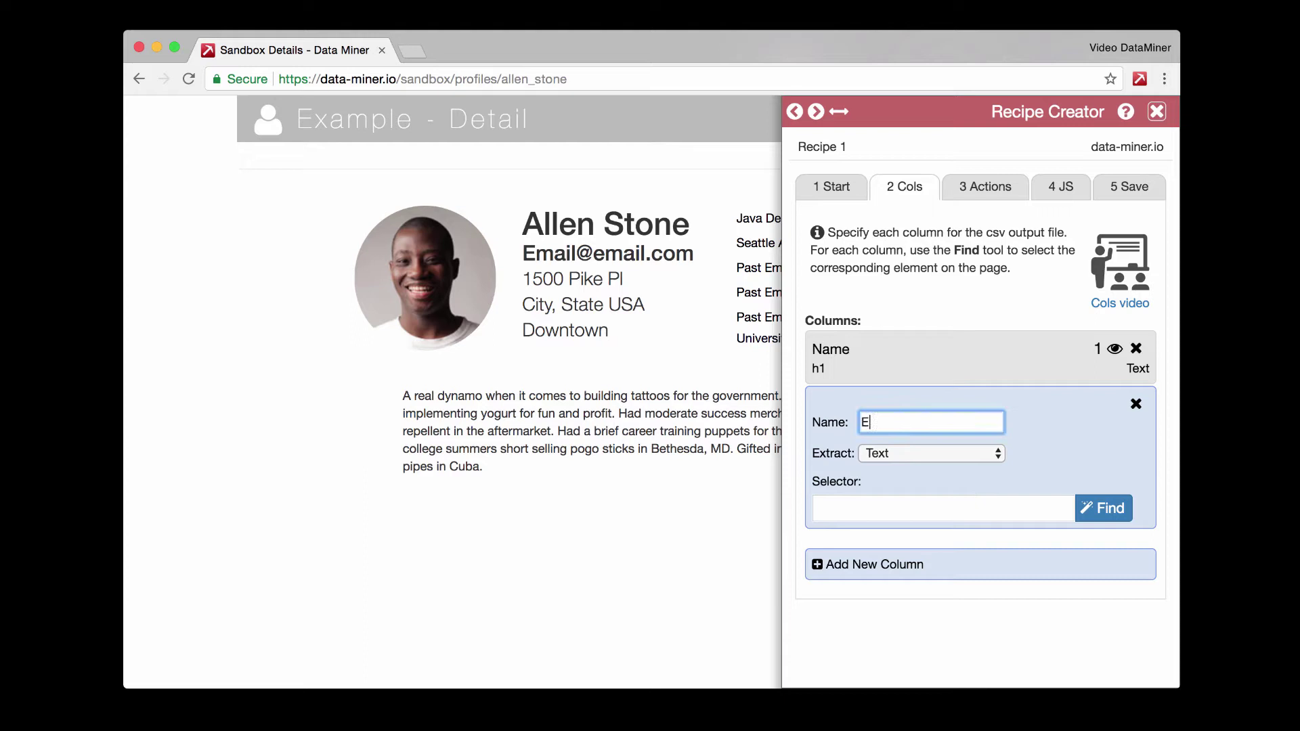
click(1104, 508)
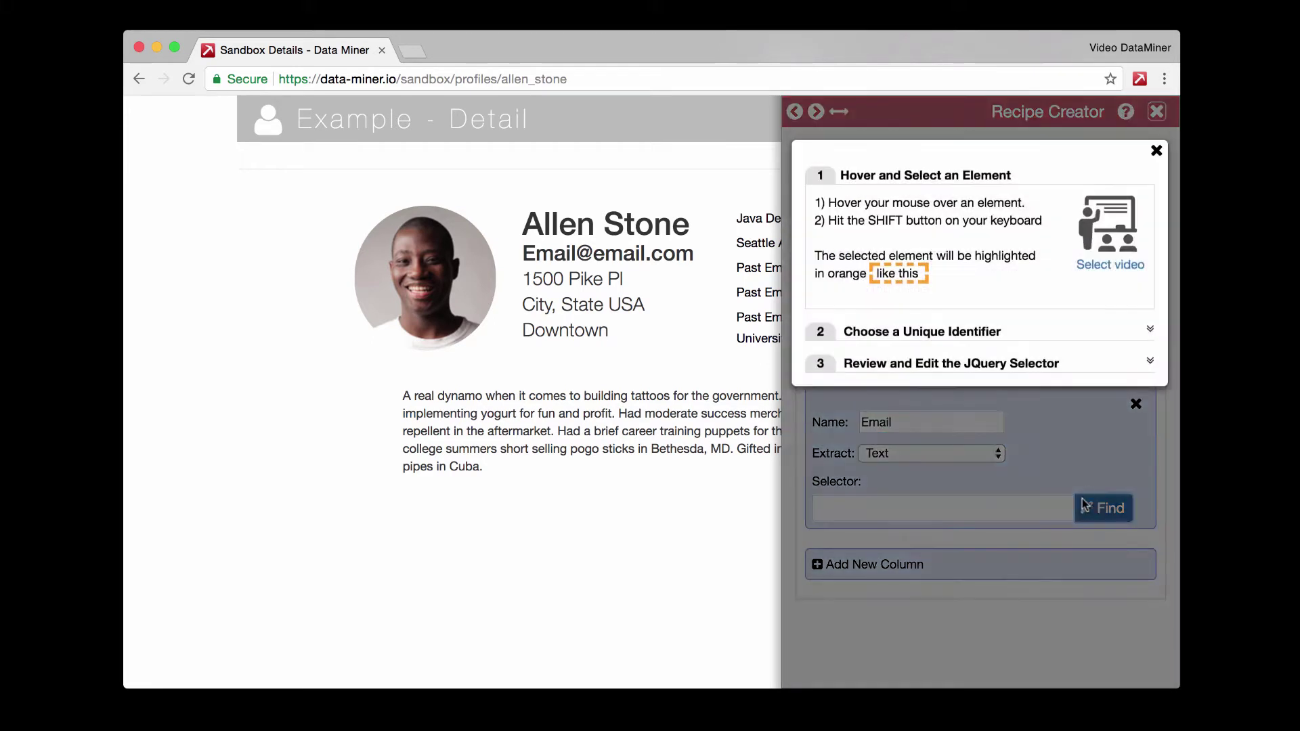
key(shift)
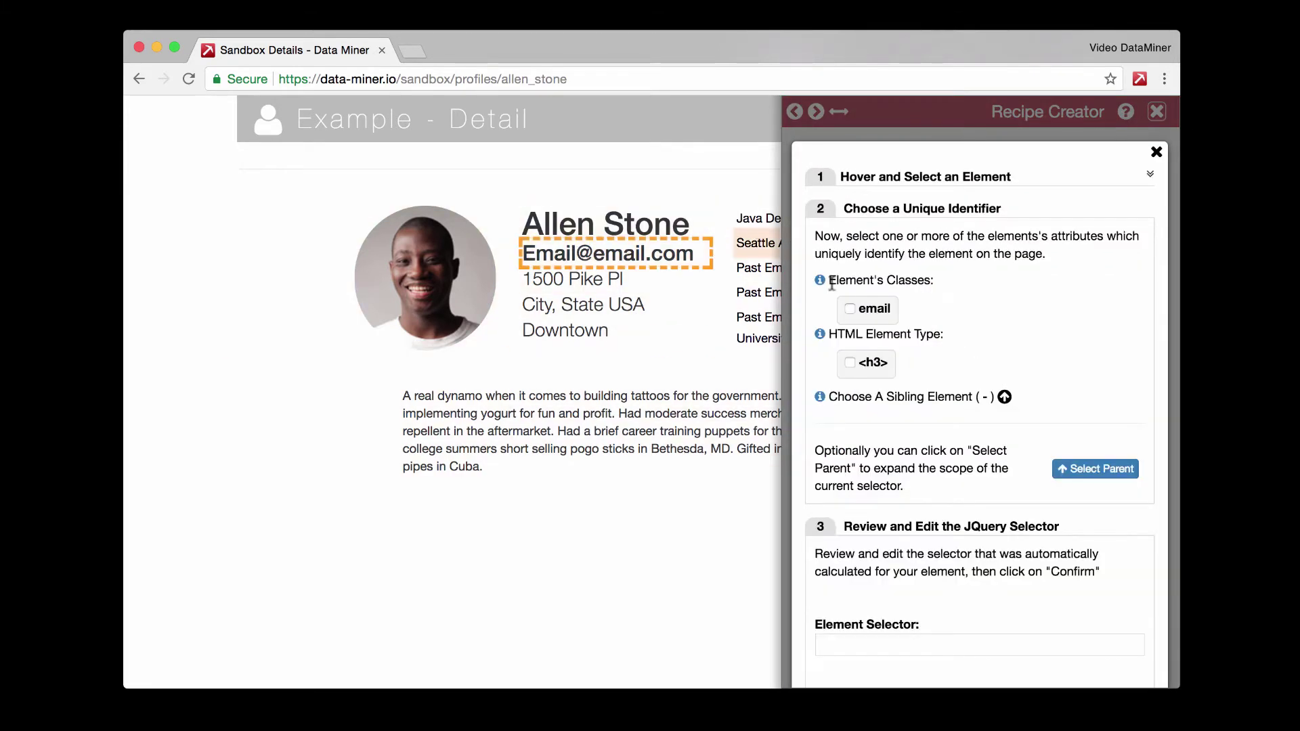
click(850, 309)
scroll(1058, 595, down, 3)
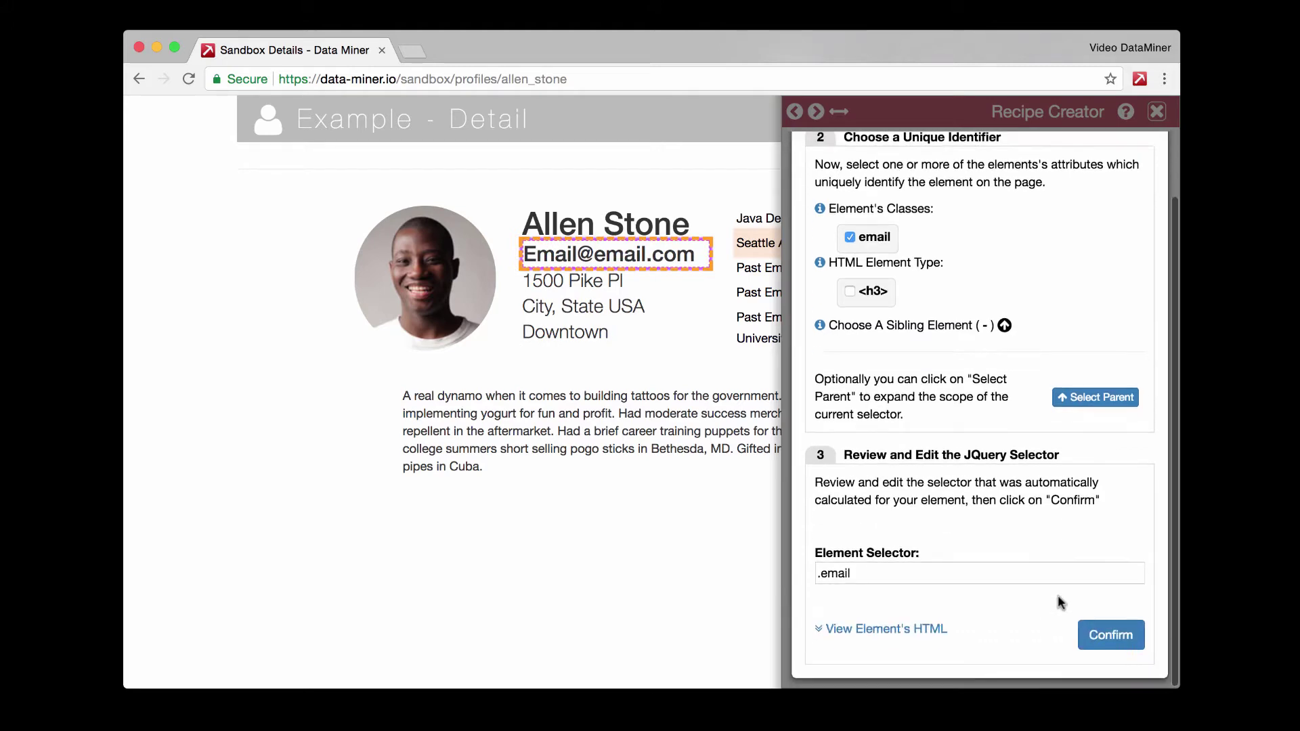
click(1107, 628)
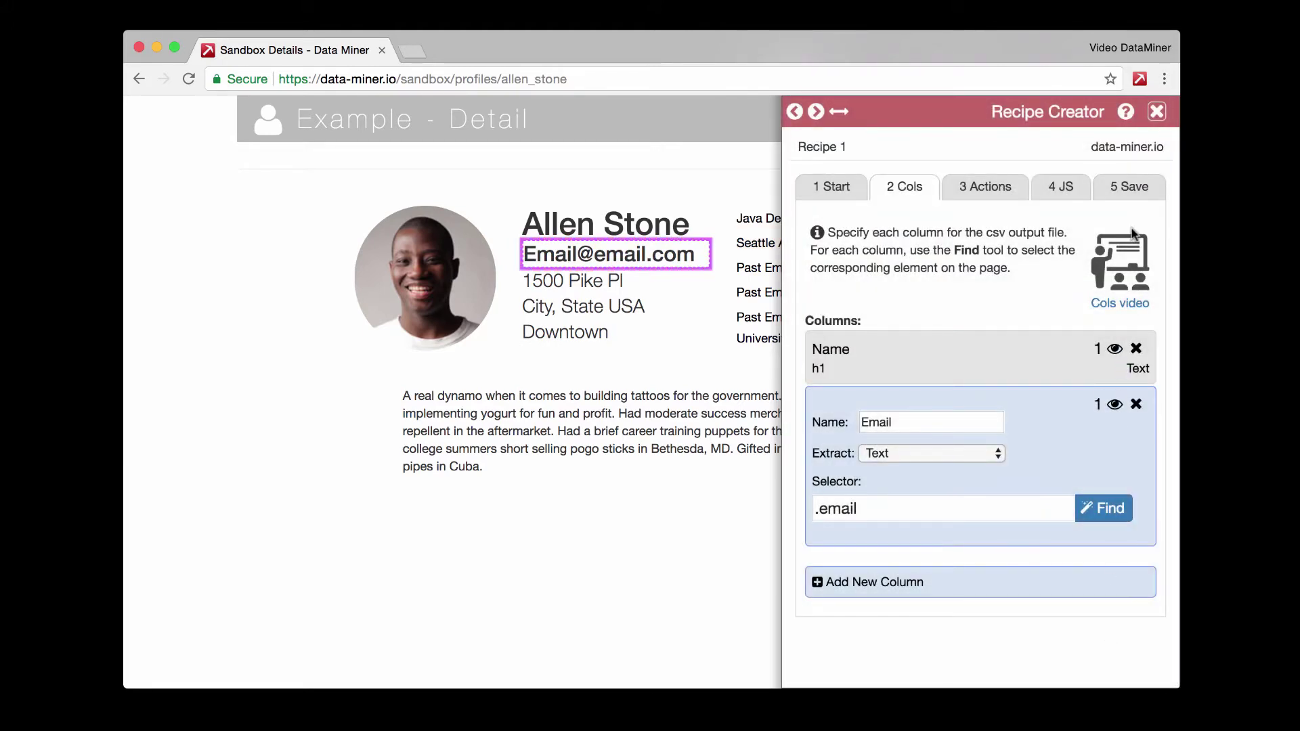
- Save the recipe under the name Scrape 1
click(1134, 201)
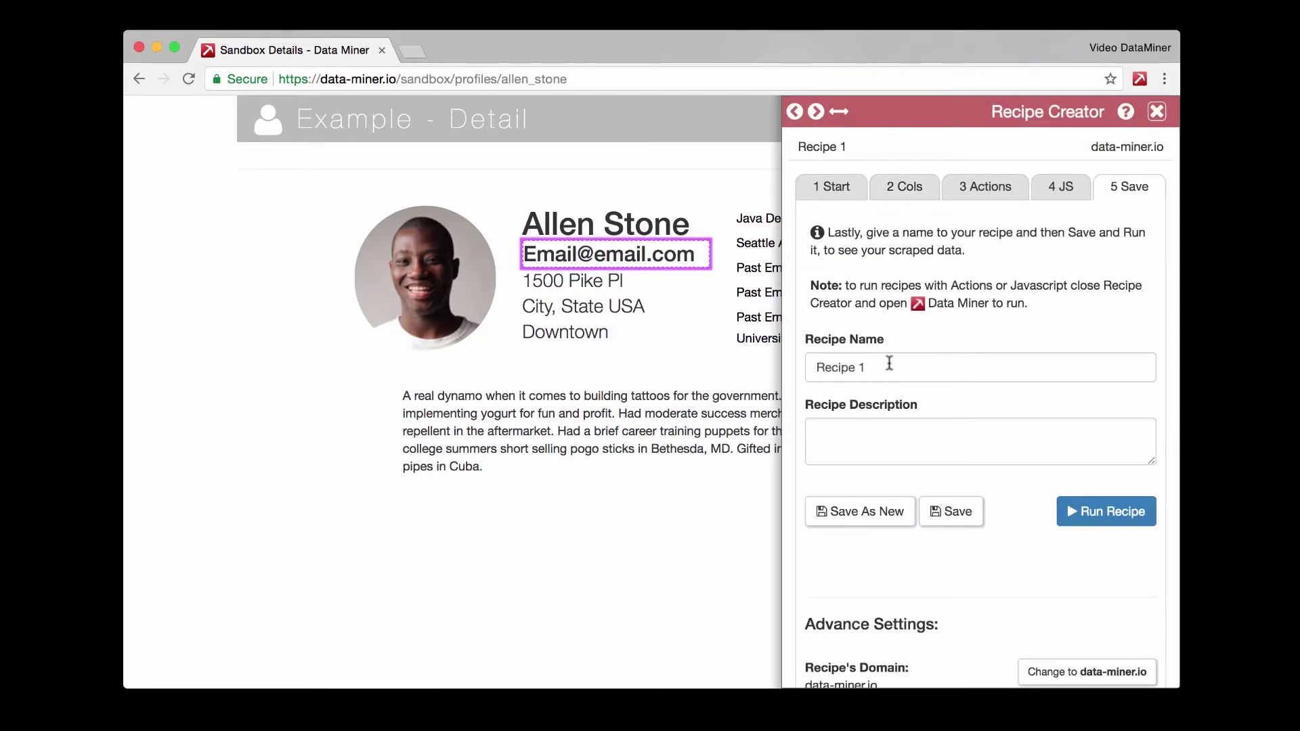
triple_click(851, 368)
text(Scrape 1)
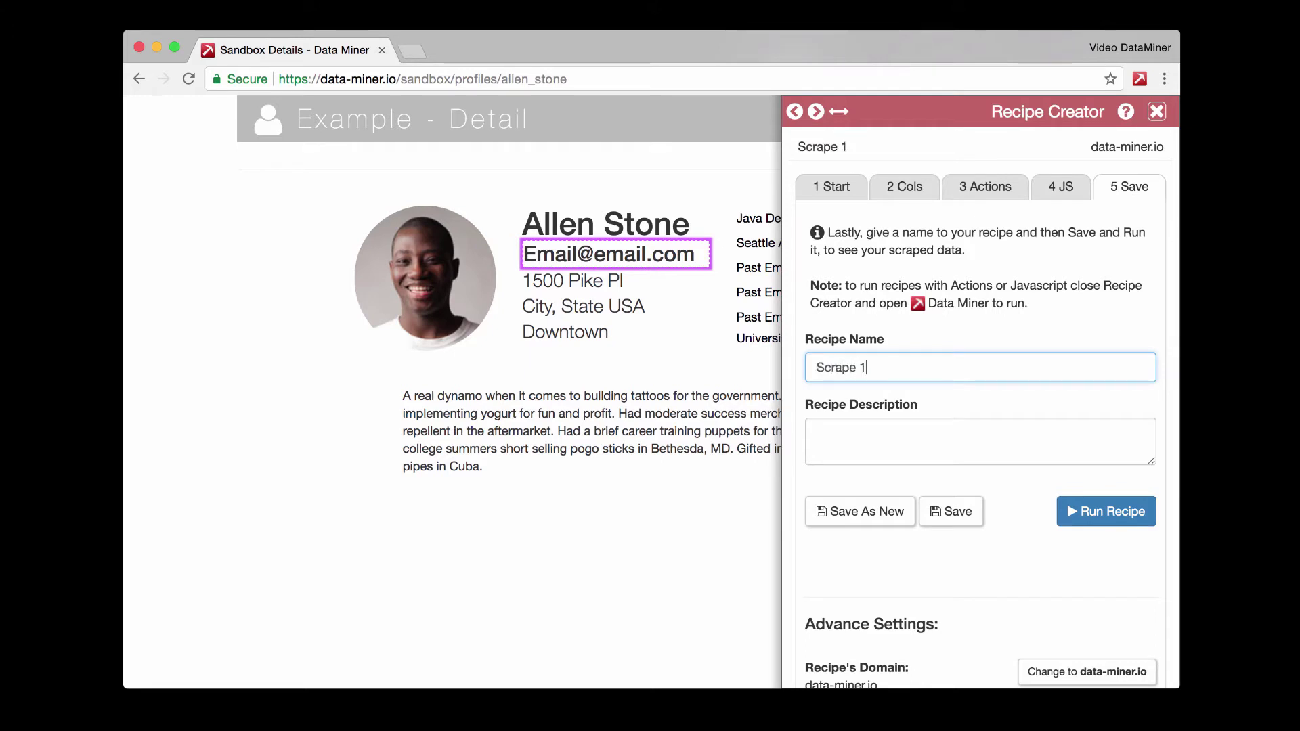
click(935, 507)
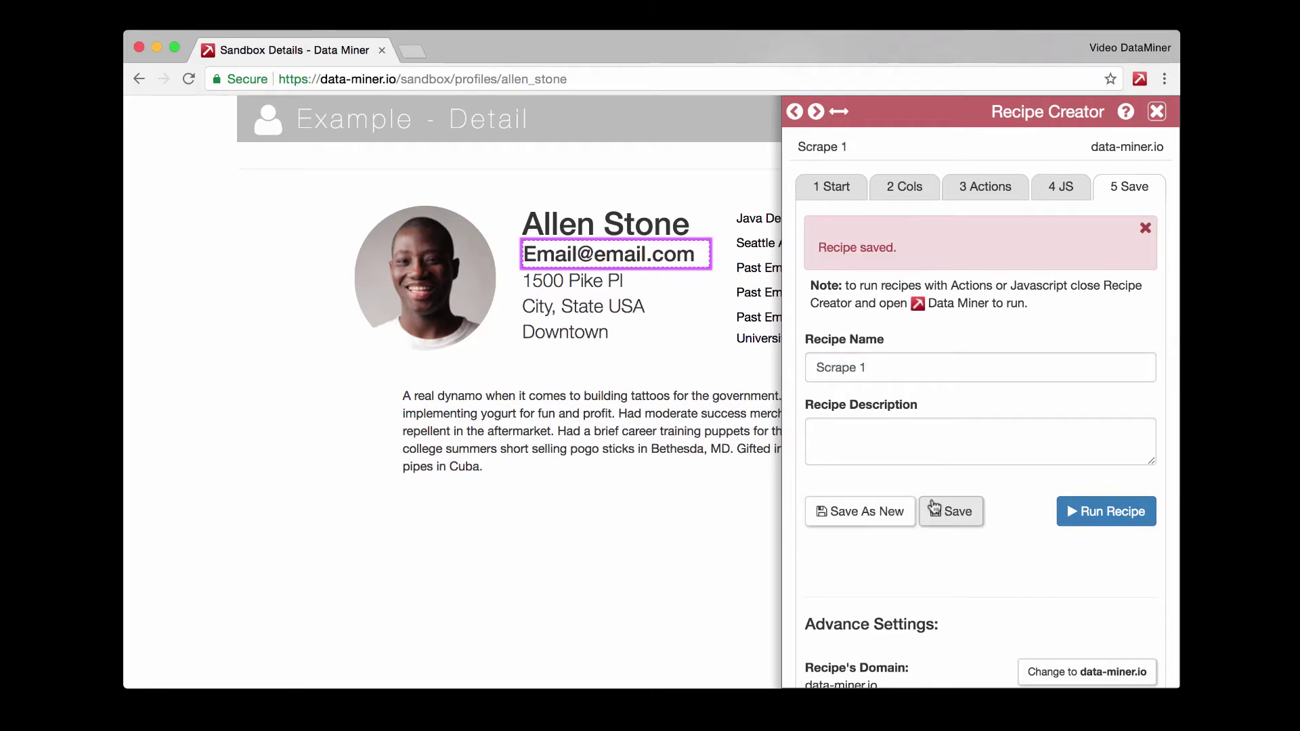
- Run Scrape 1 on the page and show the Download format options
click(1095, 509)
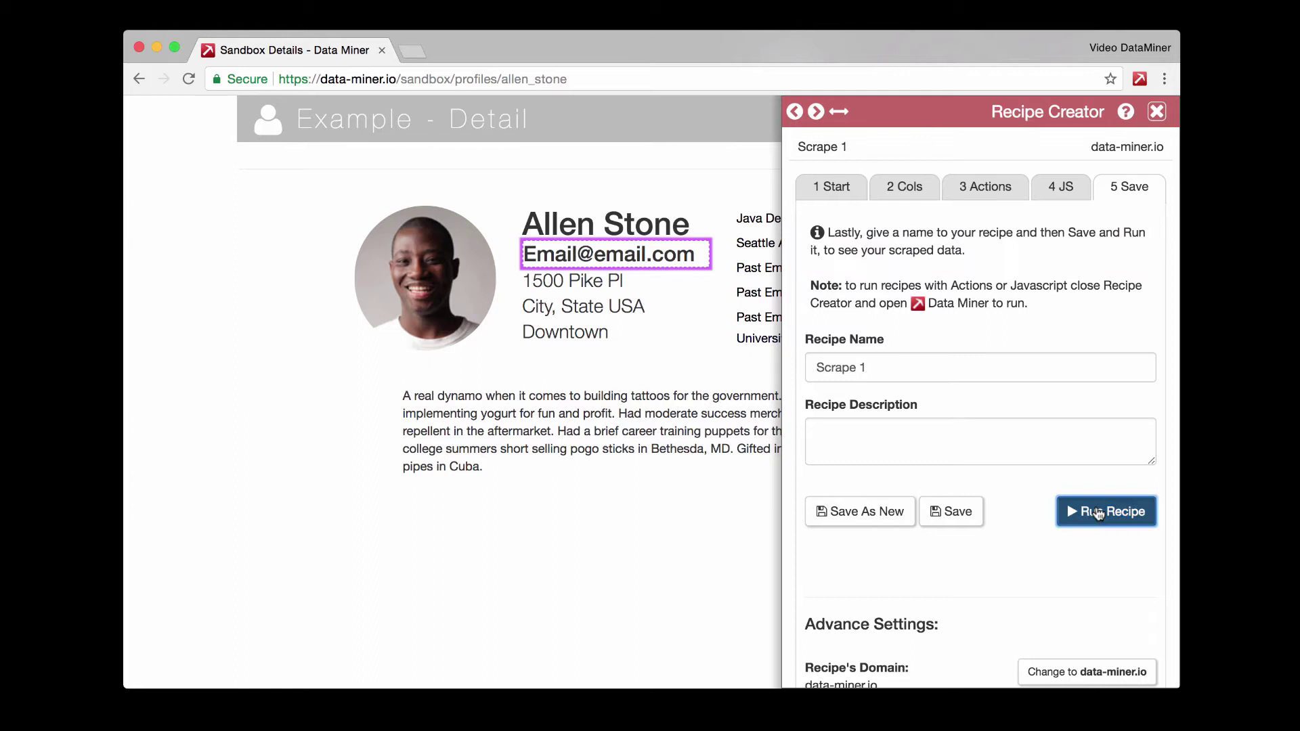
drag(946, 200, 826, 91)
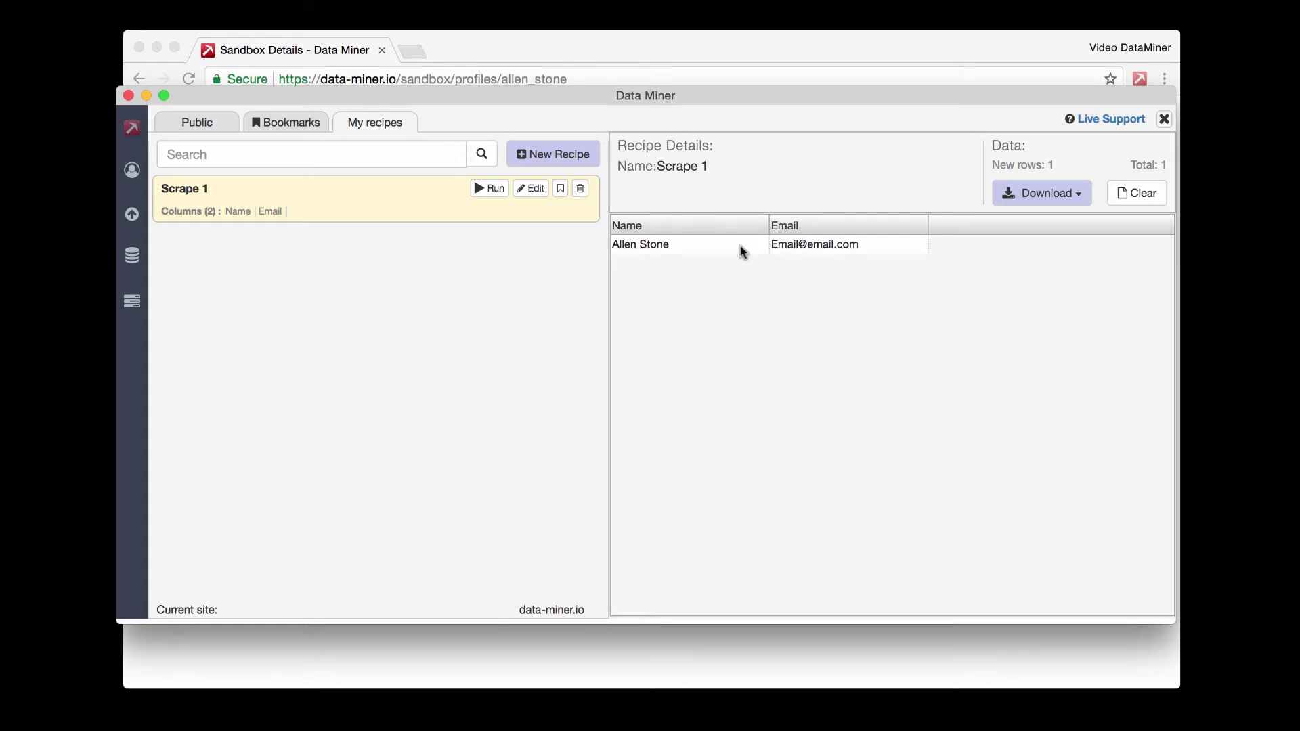
click(1028, 193)
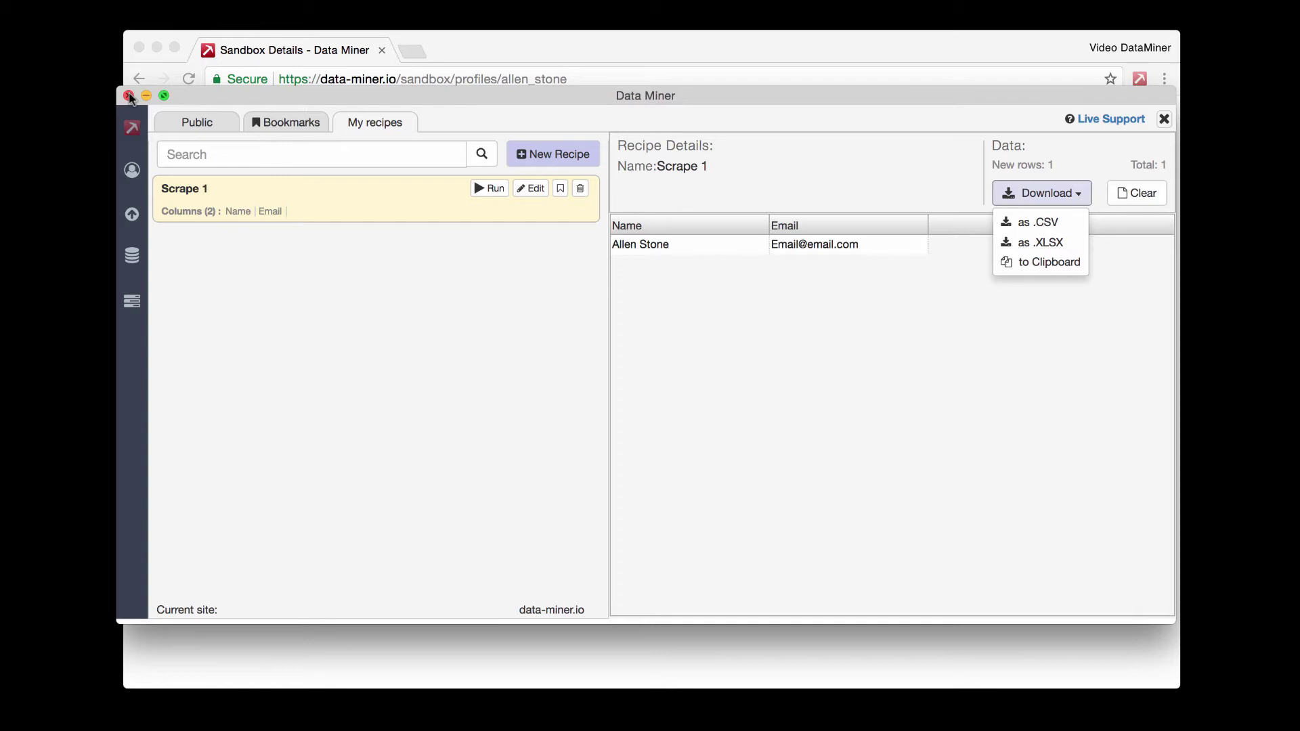
- Close the Data Miner results window to reveal the sandbox profile page
click(128, 94)
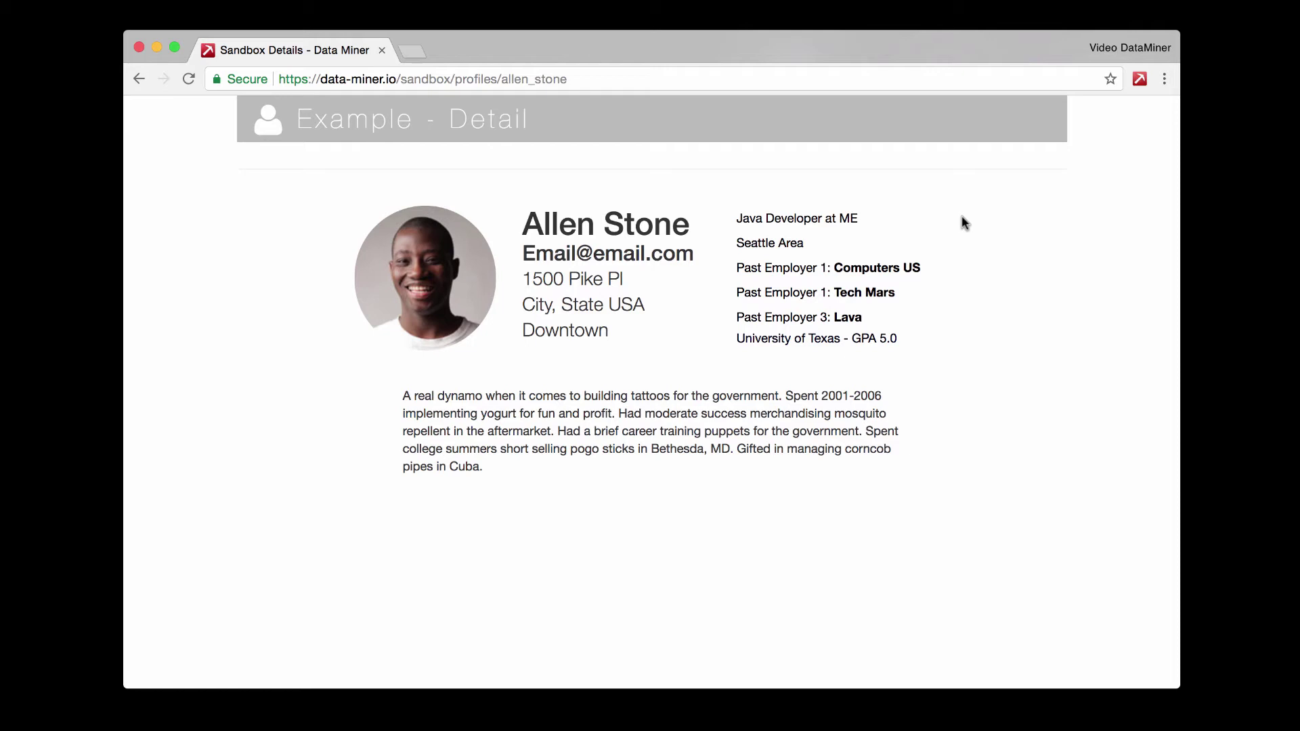
- Run the public Sandbox - Detail recipe again from the public recipes list
click(1140, 80)
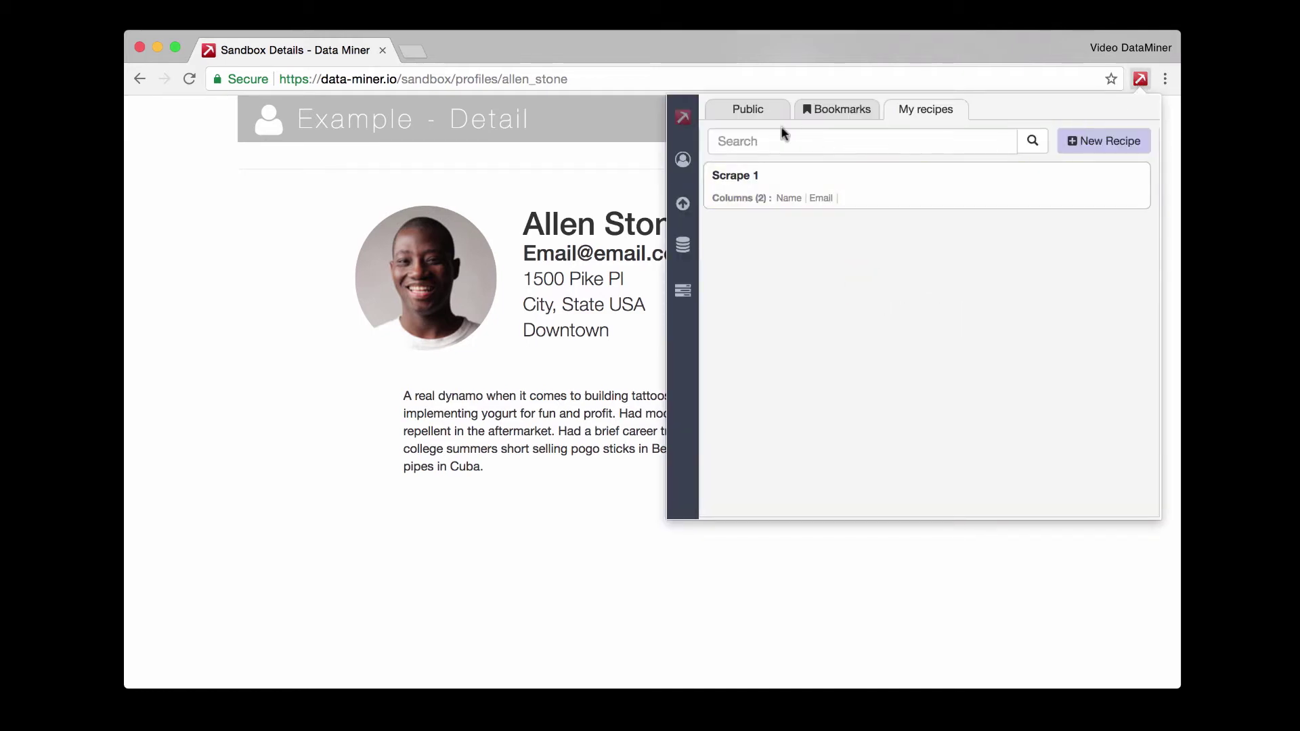
click(745, 112)
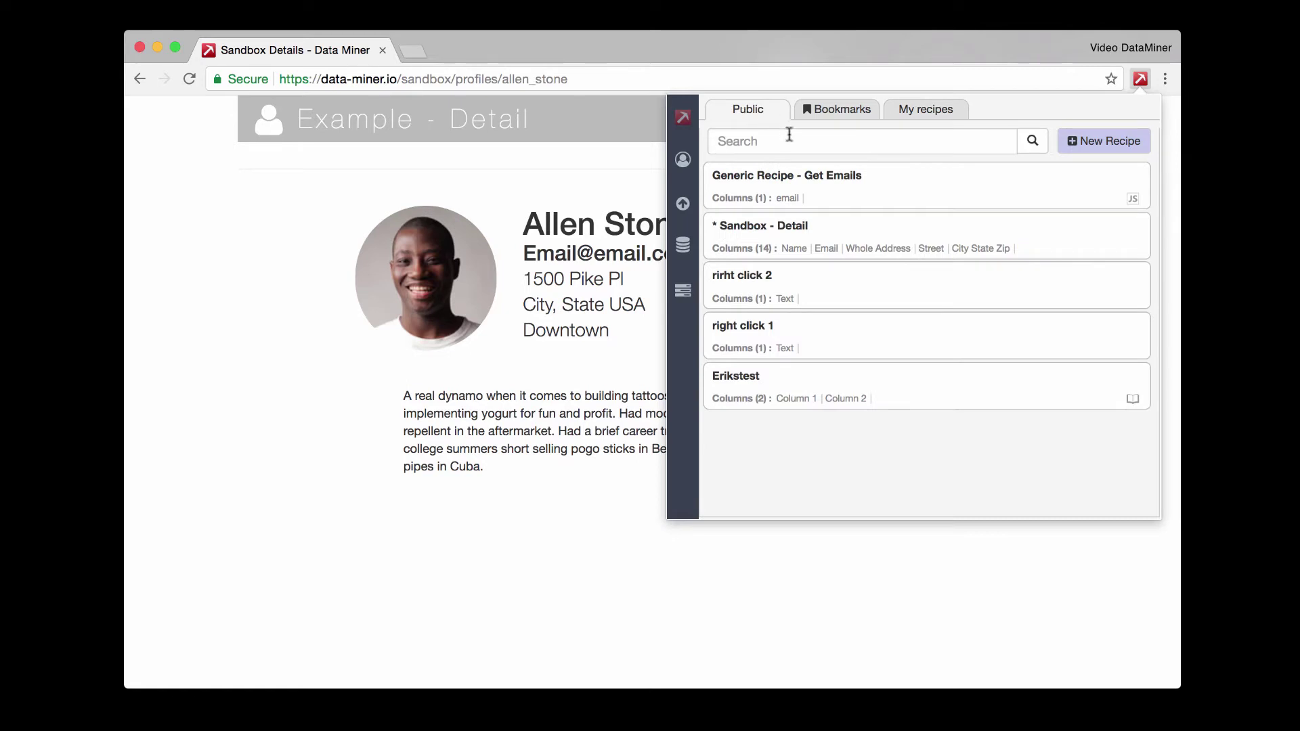
mouse_move(741, 226)
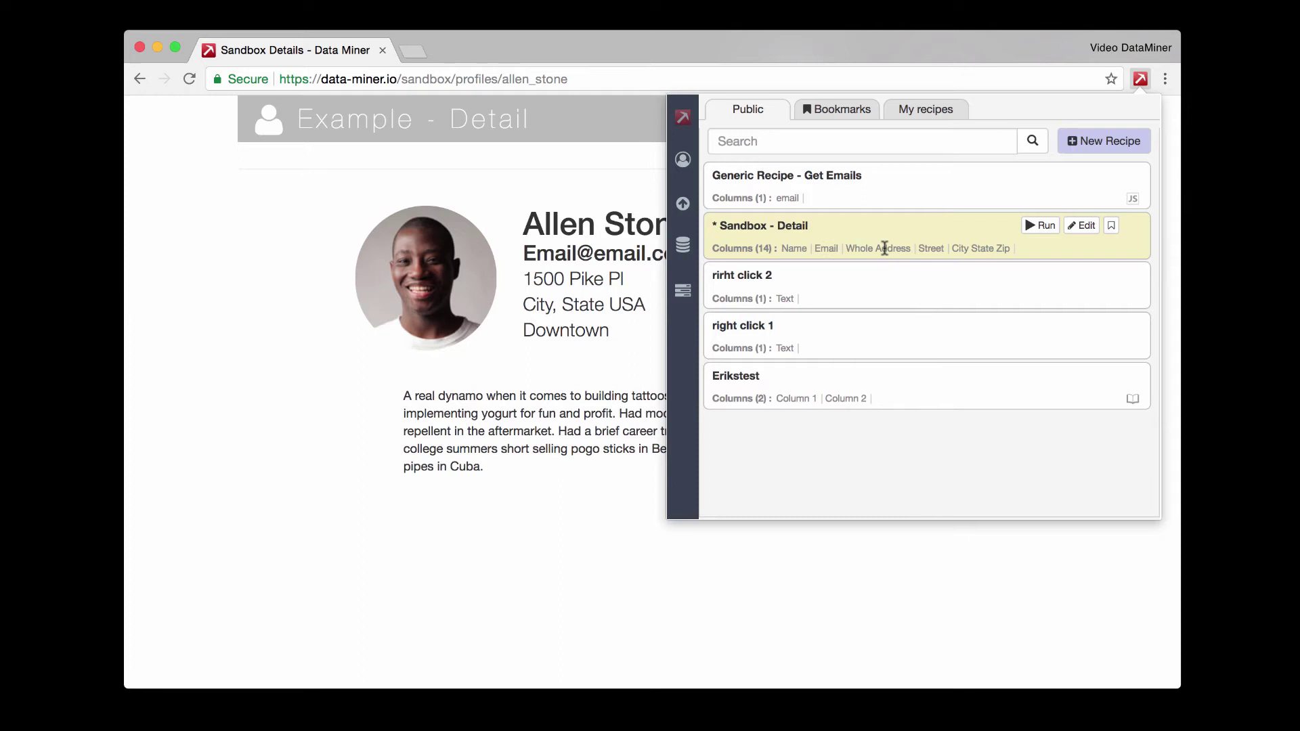
click(1042, 227)
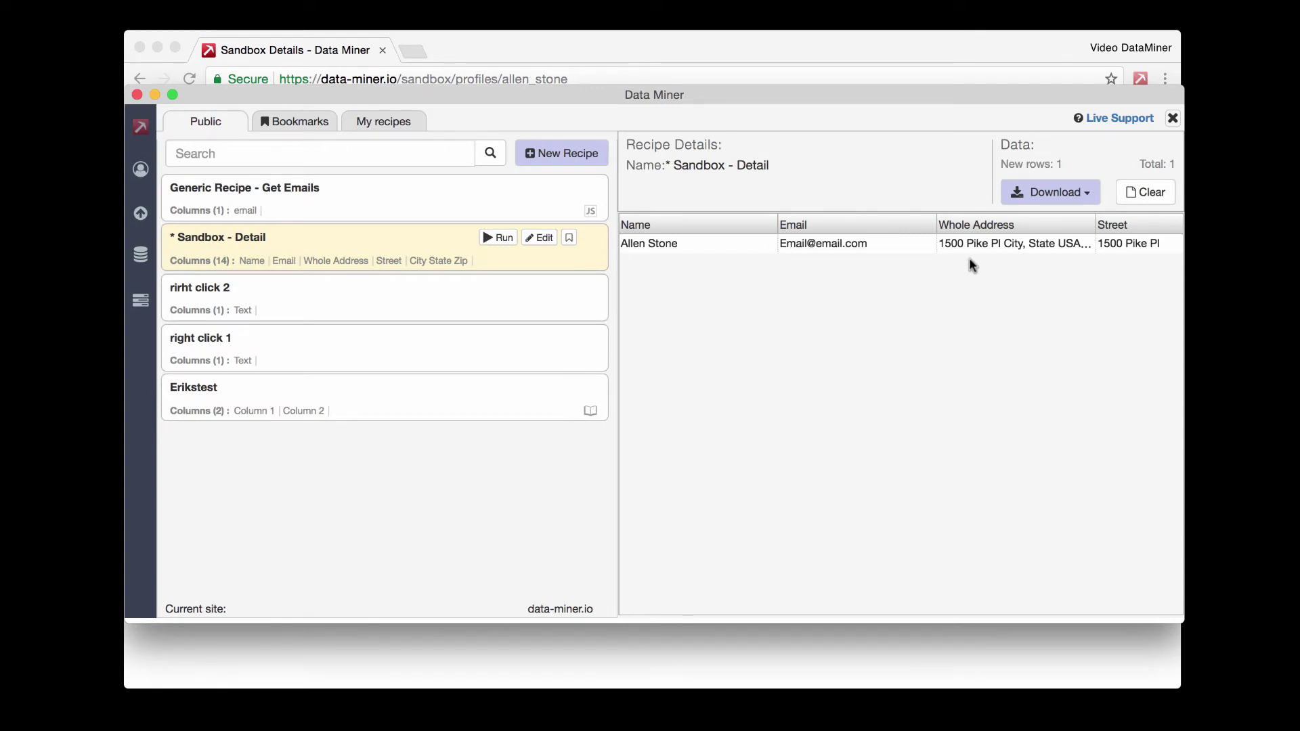
- Close the scrape results and start a new recipe set to Detail Page
click(1173, 118)
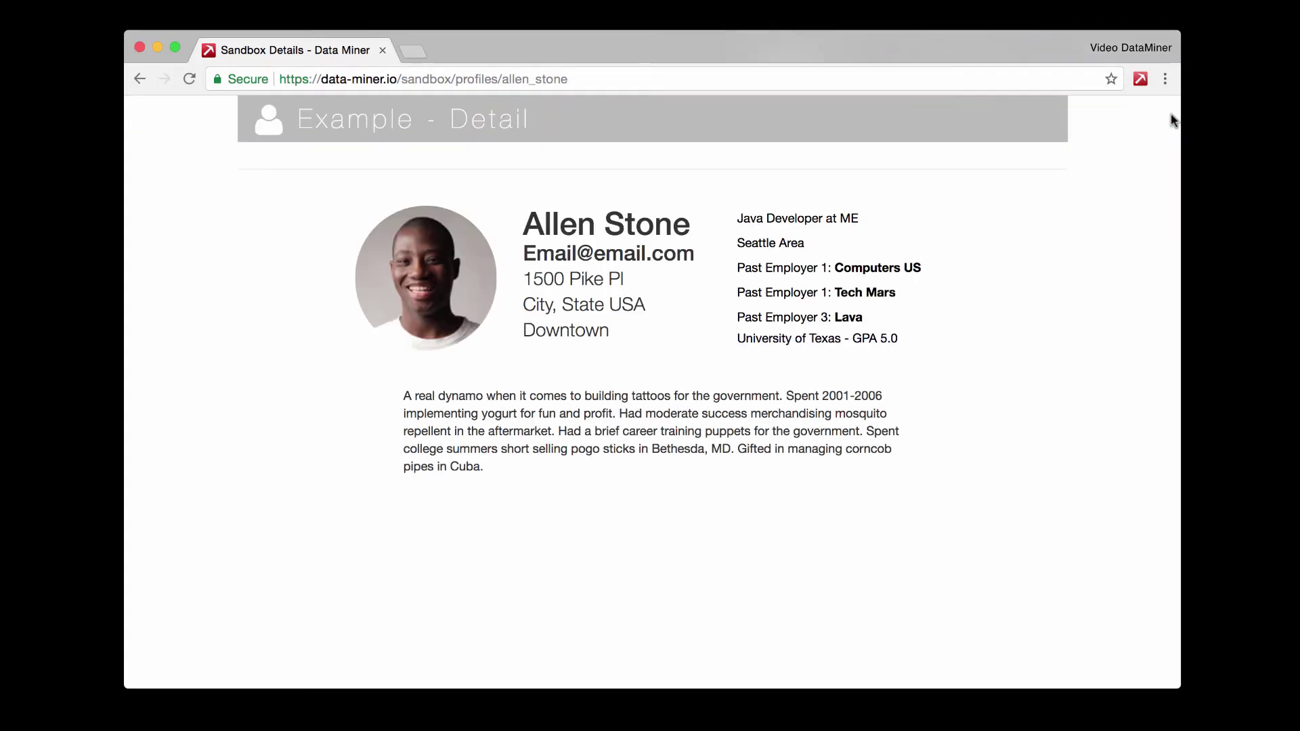
click(1140, 80)
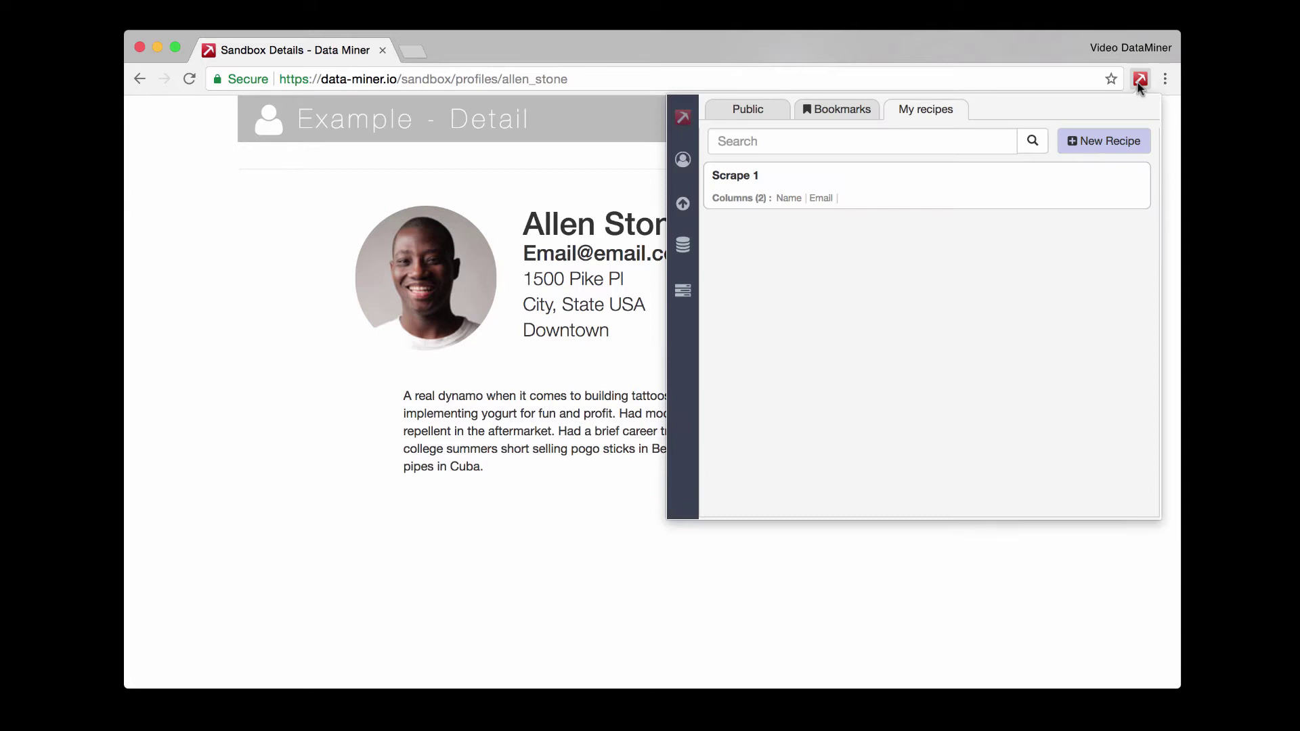
click(1102, 142)
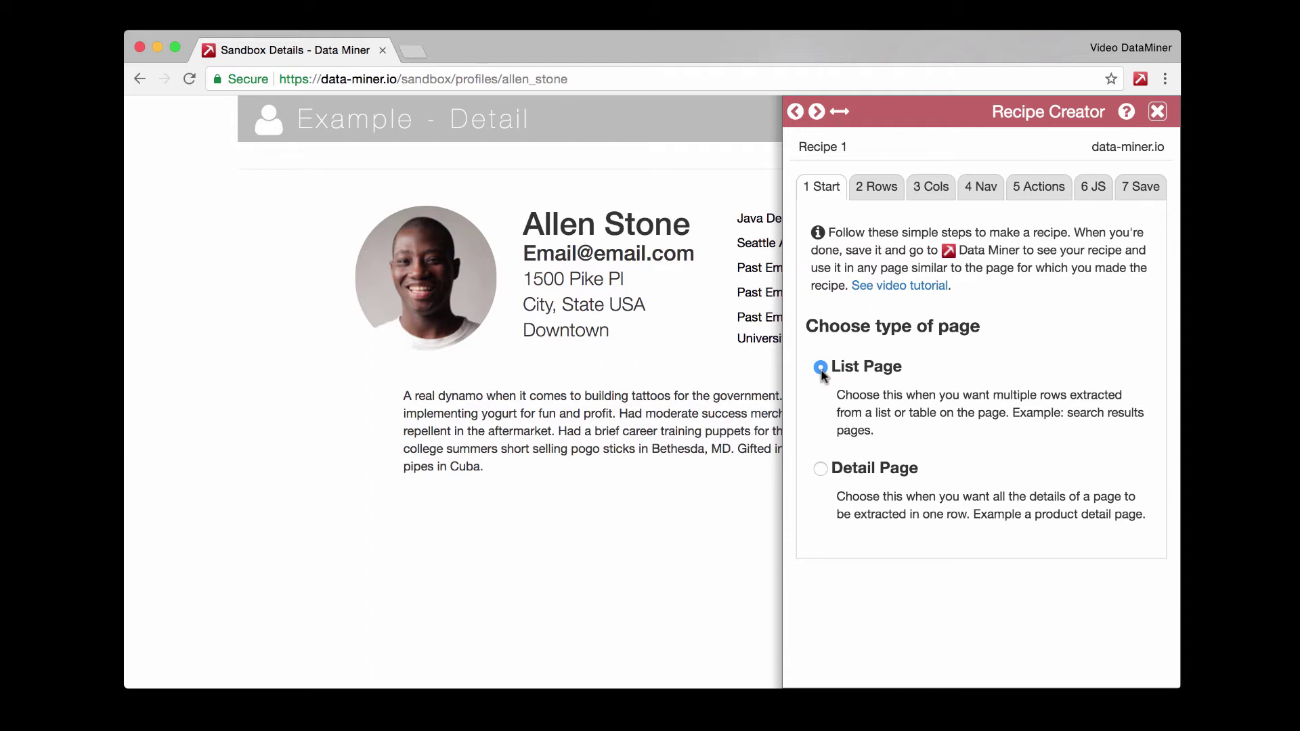
click(820, 469)
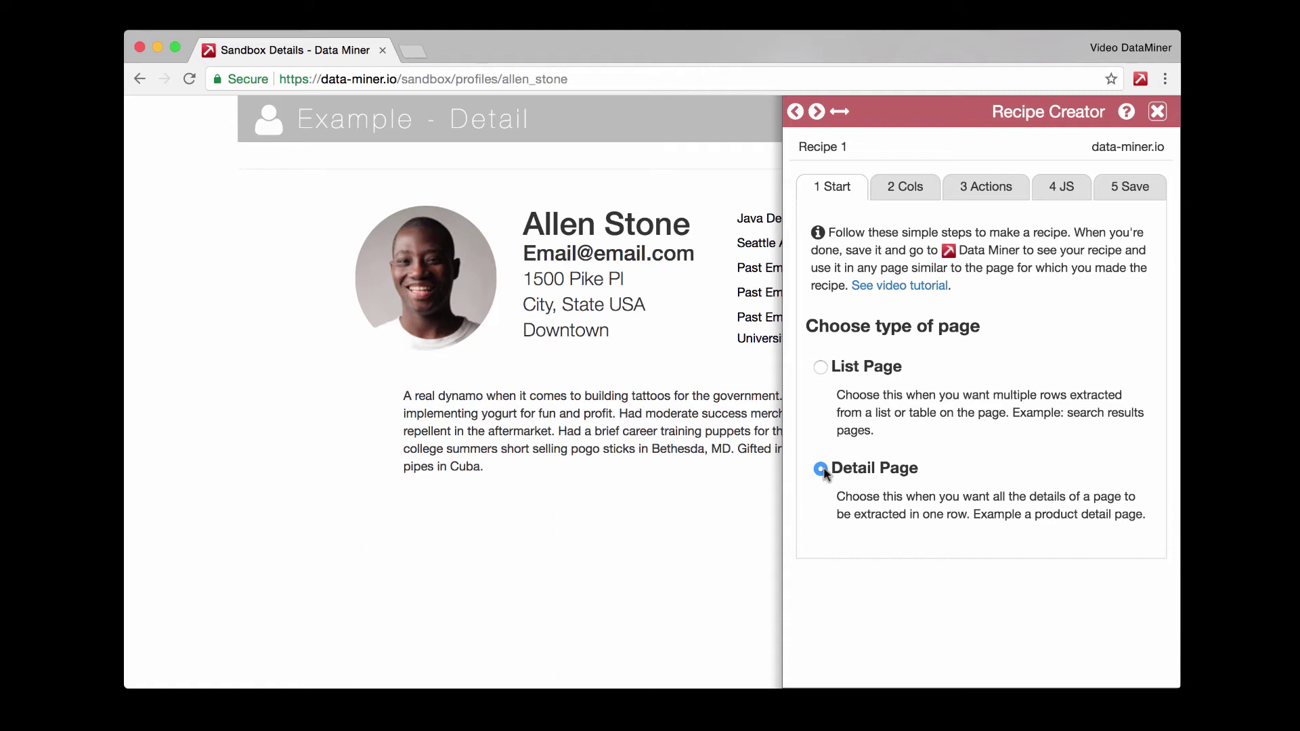
- Rename the recipe's first column to Name
click(911, 187)
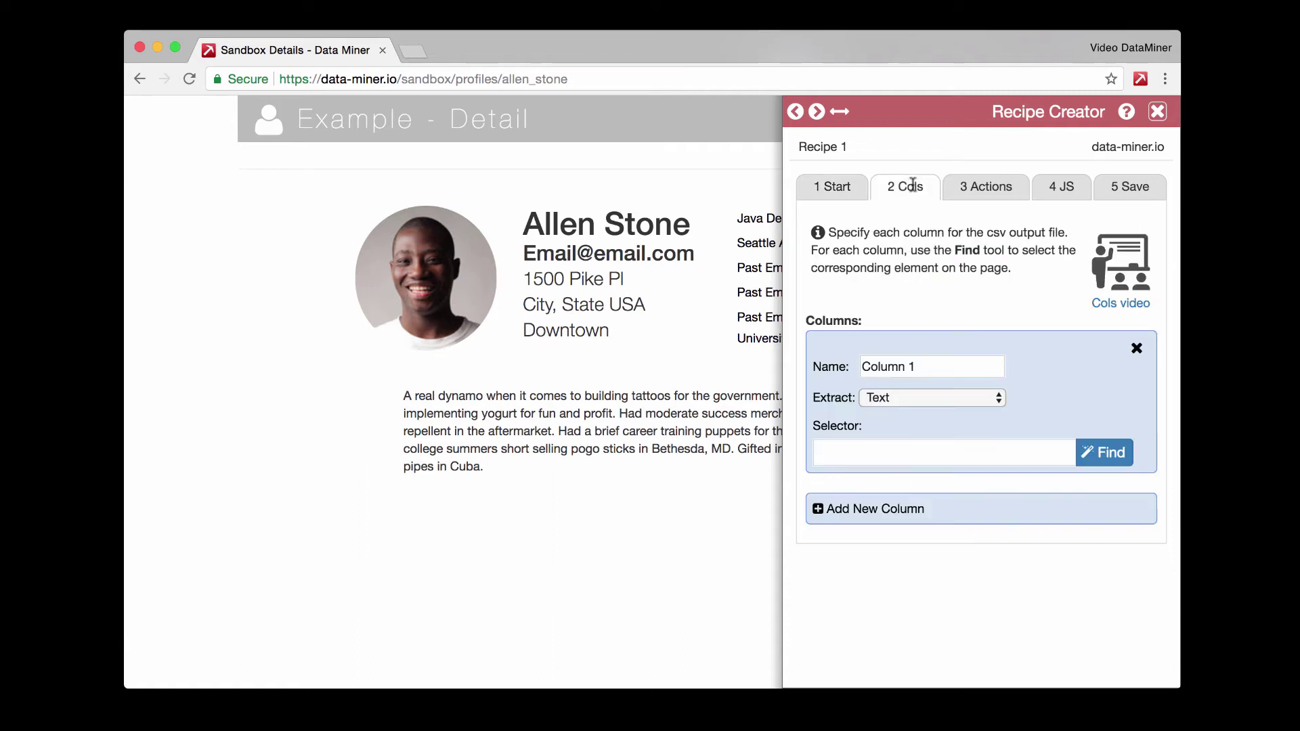
drag(922, 367, 851, 362)
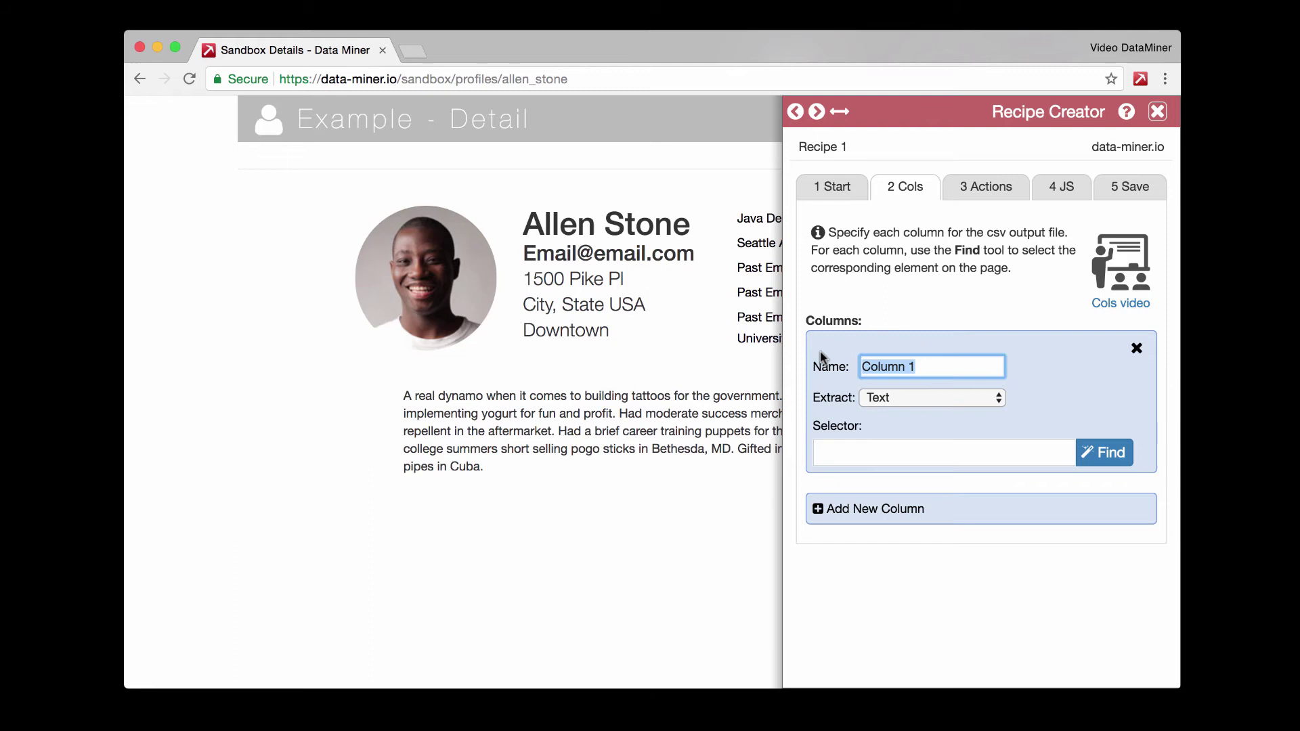
text(Name)
key(BackSpace)
key(BackSpace)
text(d)
key(BackSpace)
text(me)
- Set the Name column's selector to h1 and preview its extracted profile name
click(1118, 451)
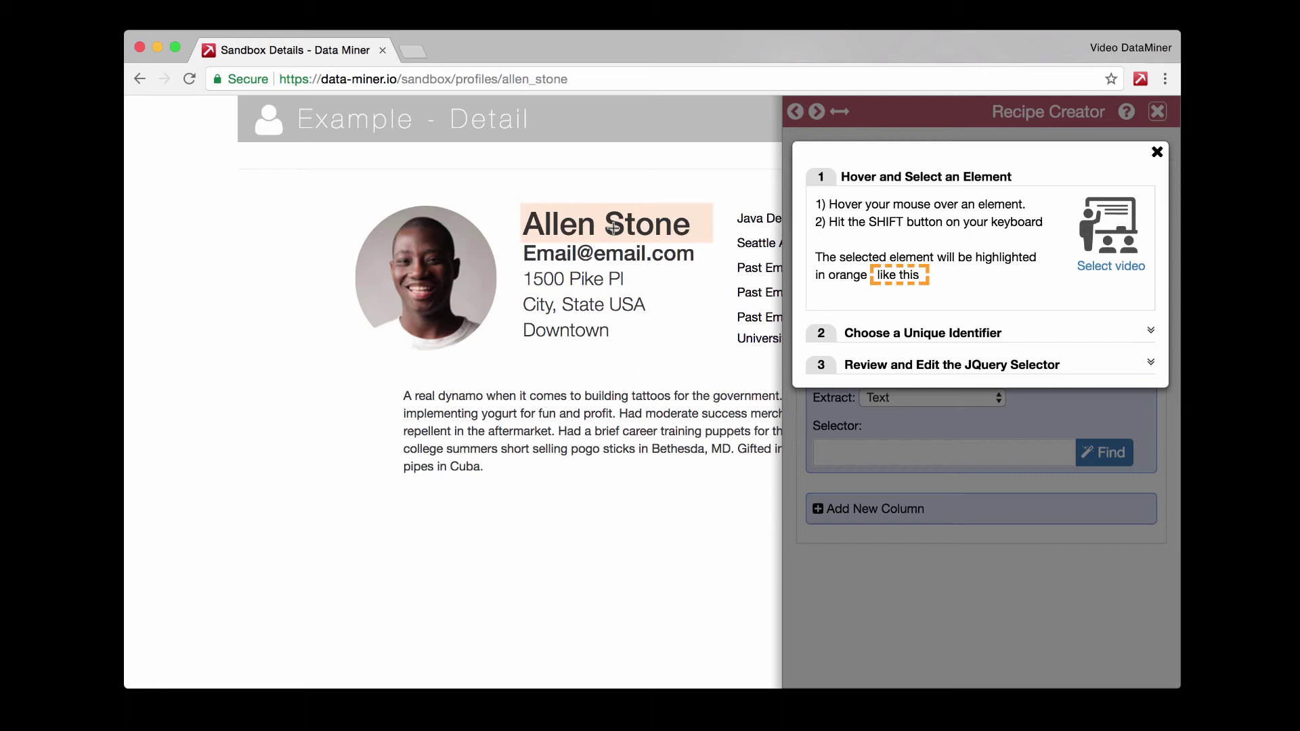
key(shift)
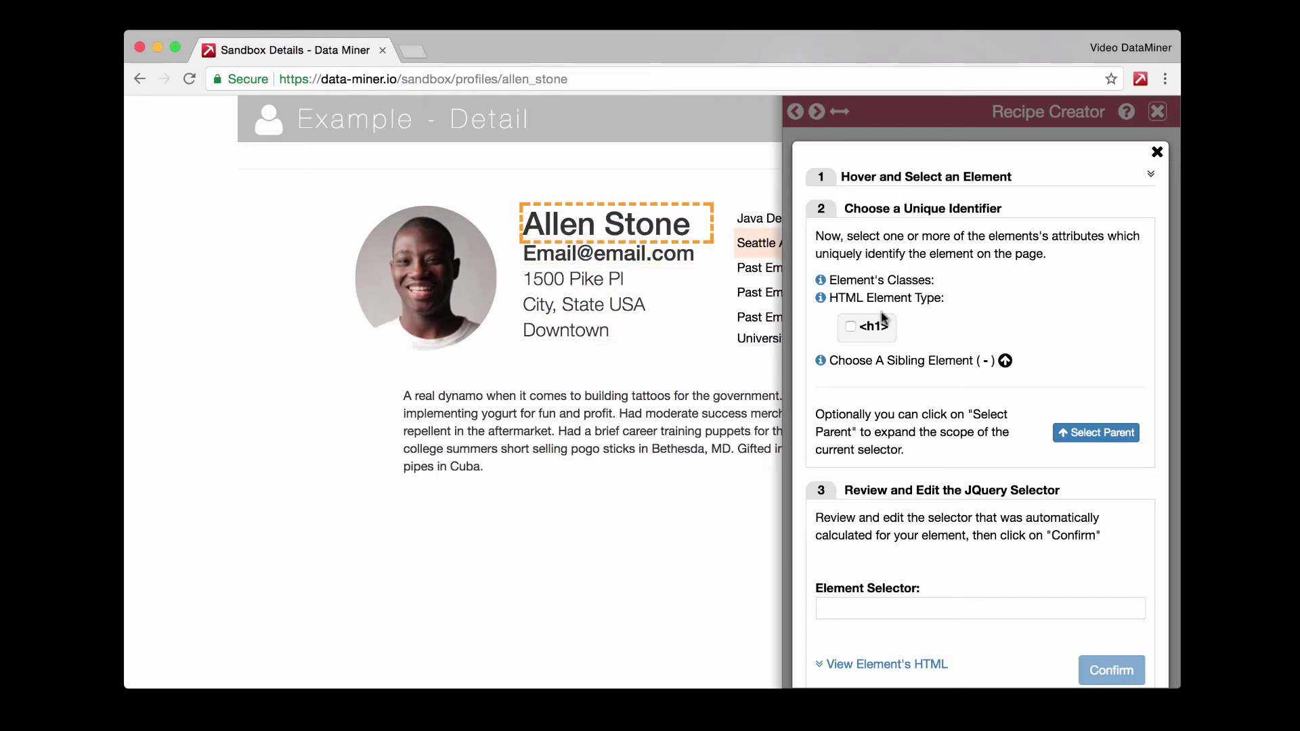
click(852, 328)
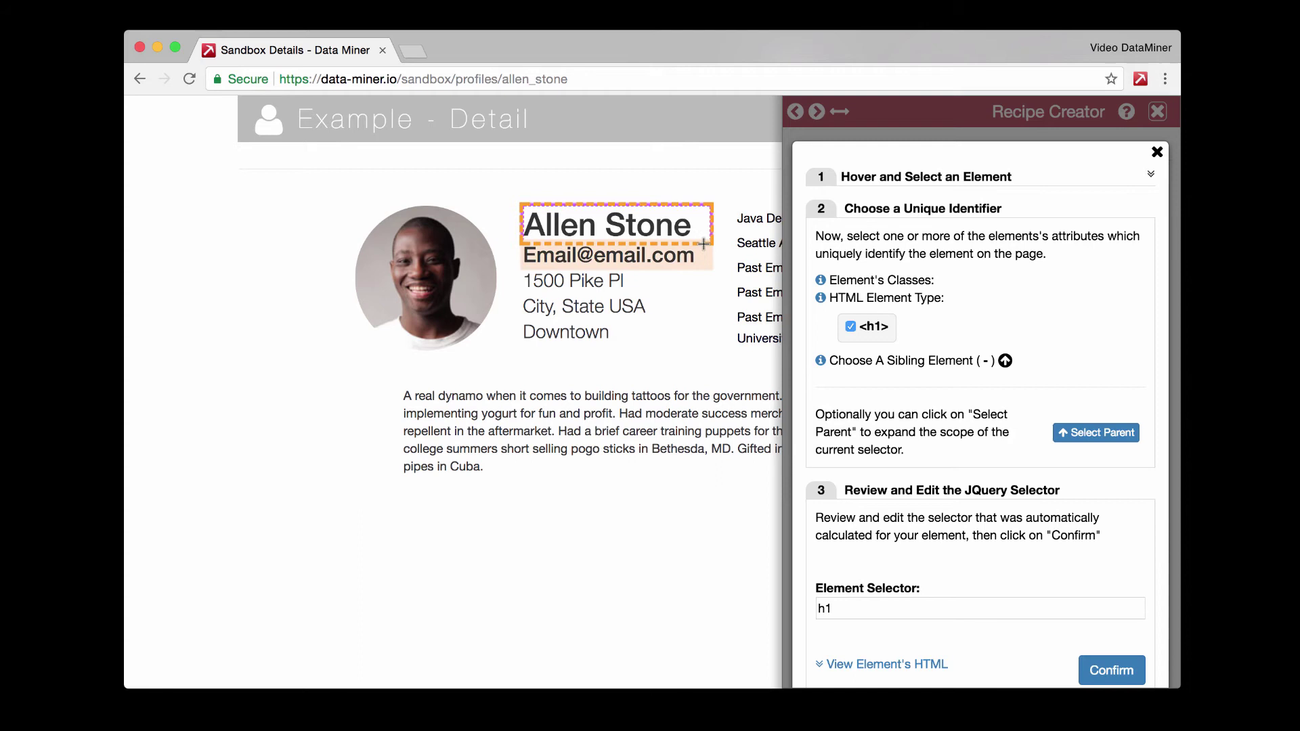
scroll(1039, 359, down, 1)
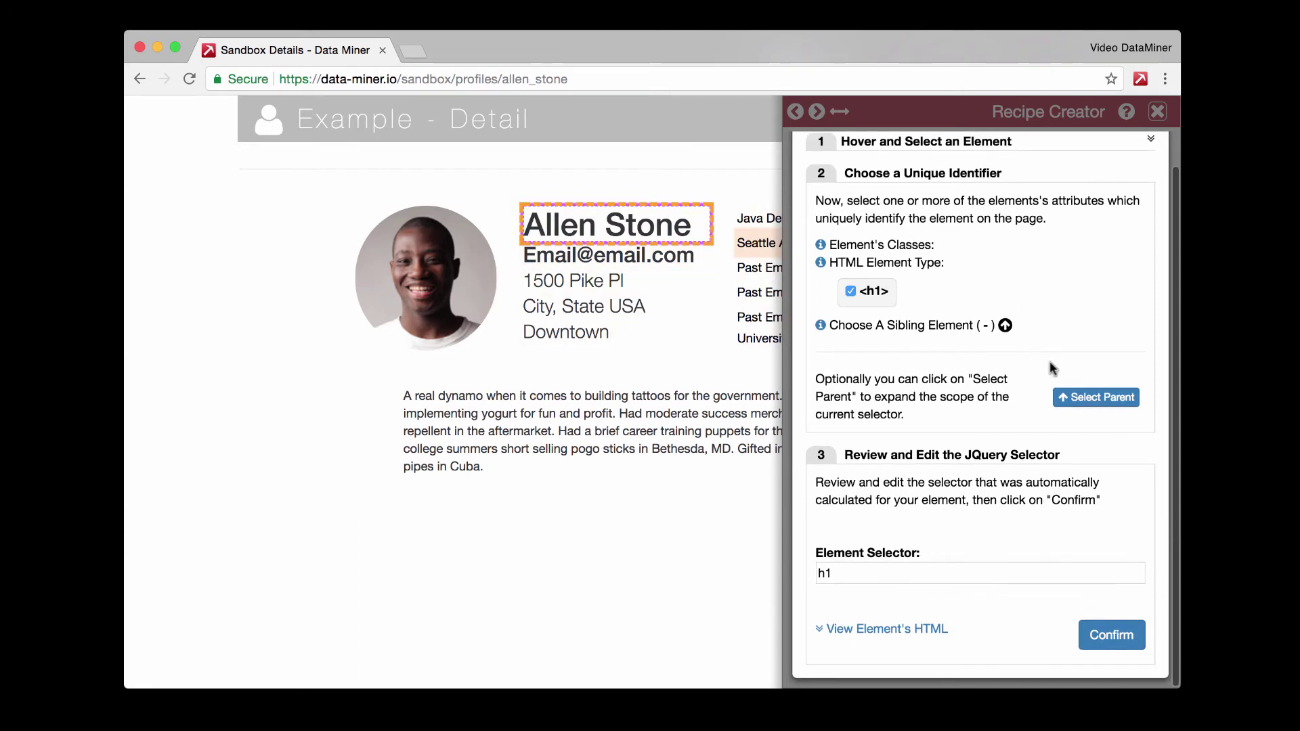
click(1104, 635)
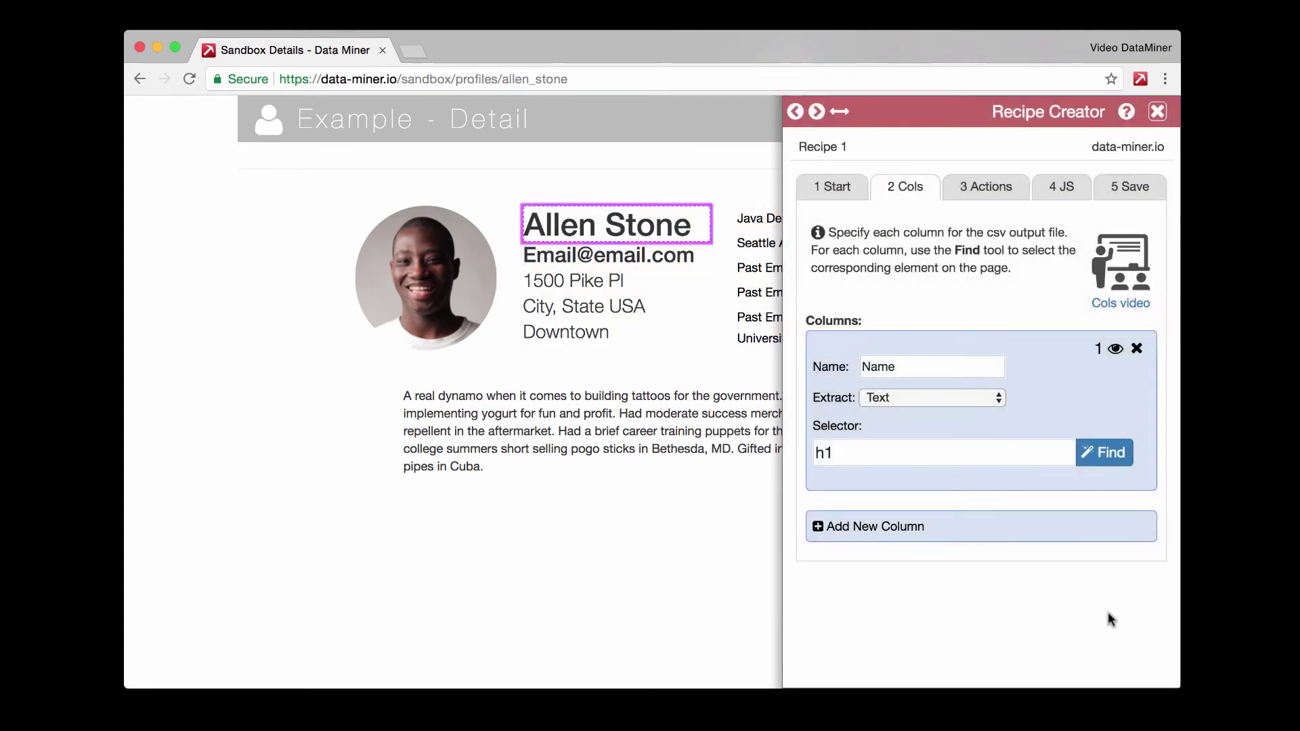
click(1109, 350)
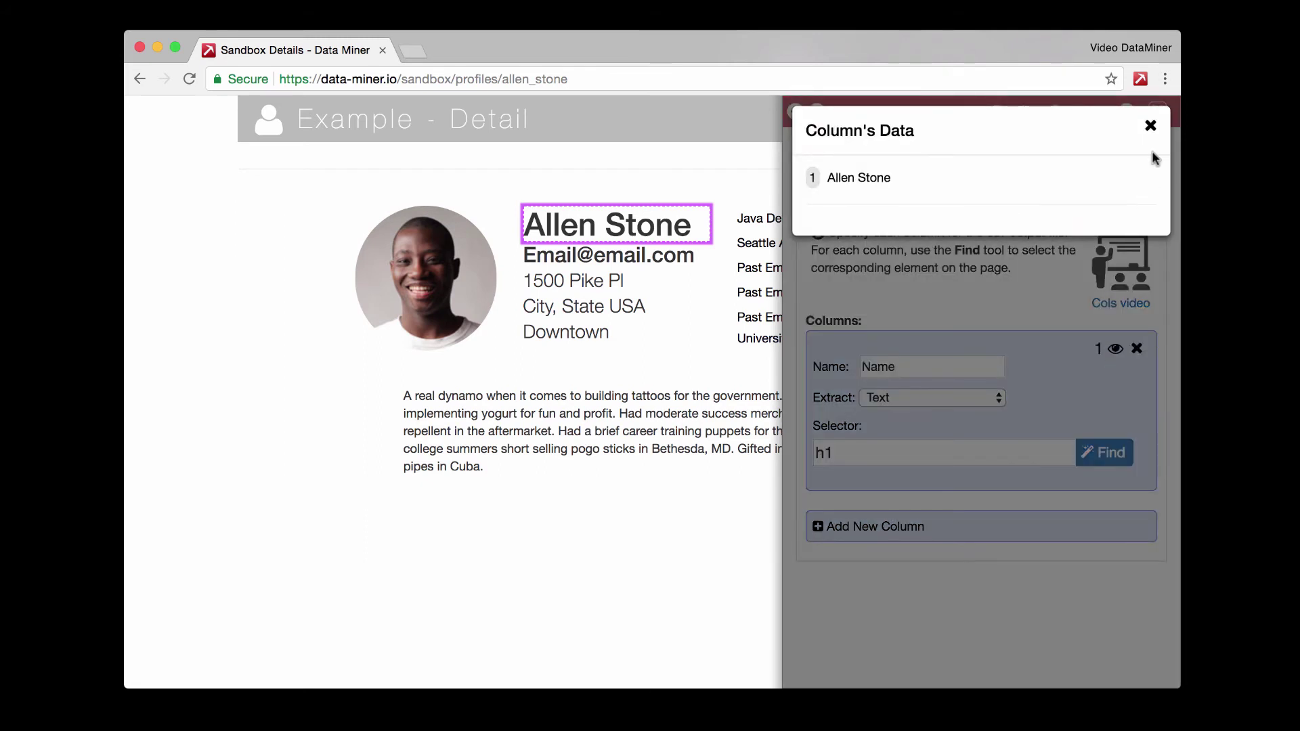
click(1151, 127)
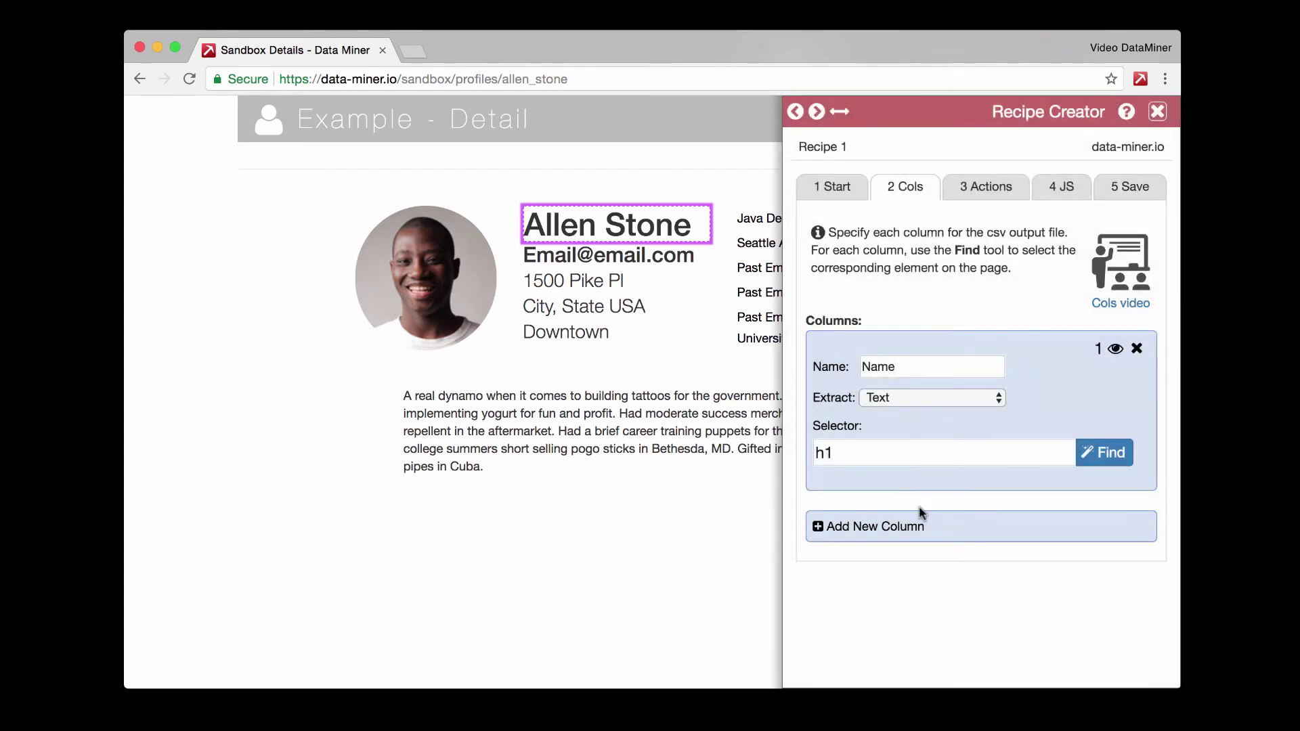
- Add an Email column with selector .email and preview its one-row value
click(919, 517)
drag(917, 416, 807, 404)
text(E)
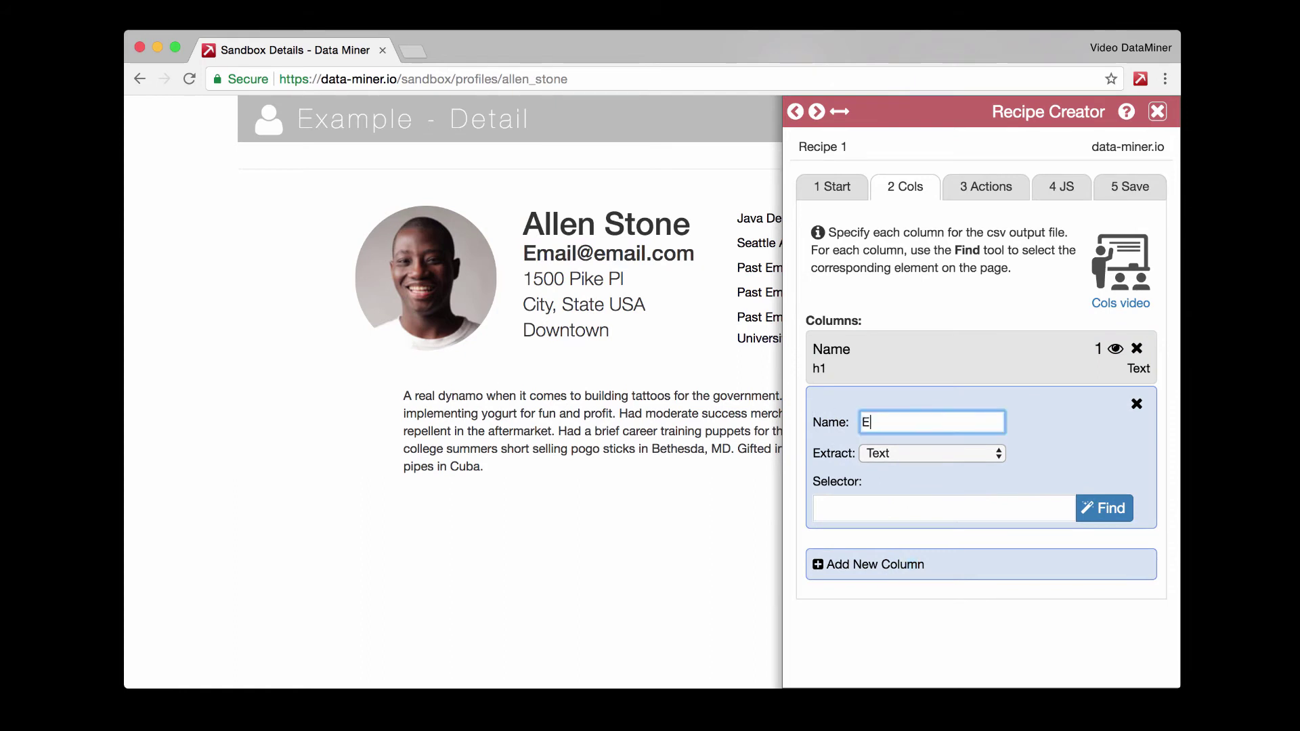
text(mail)
click(1096, 507)
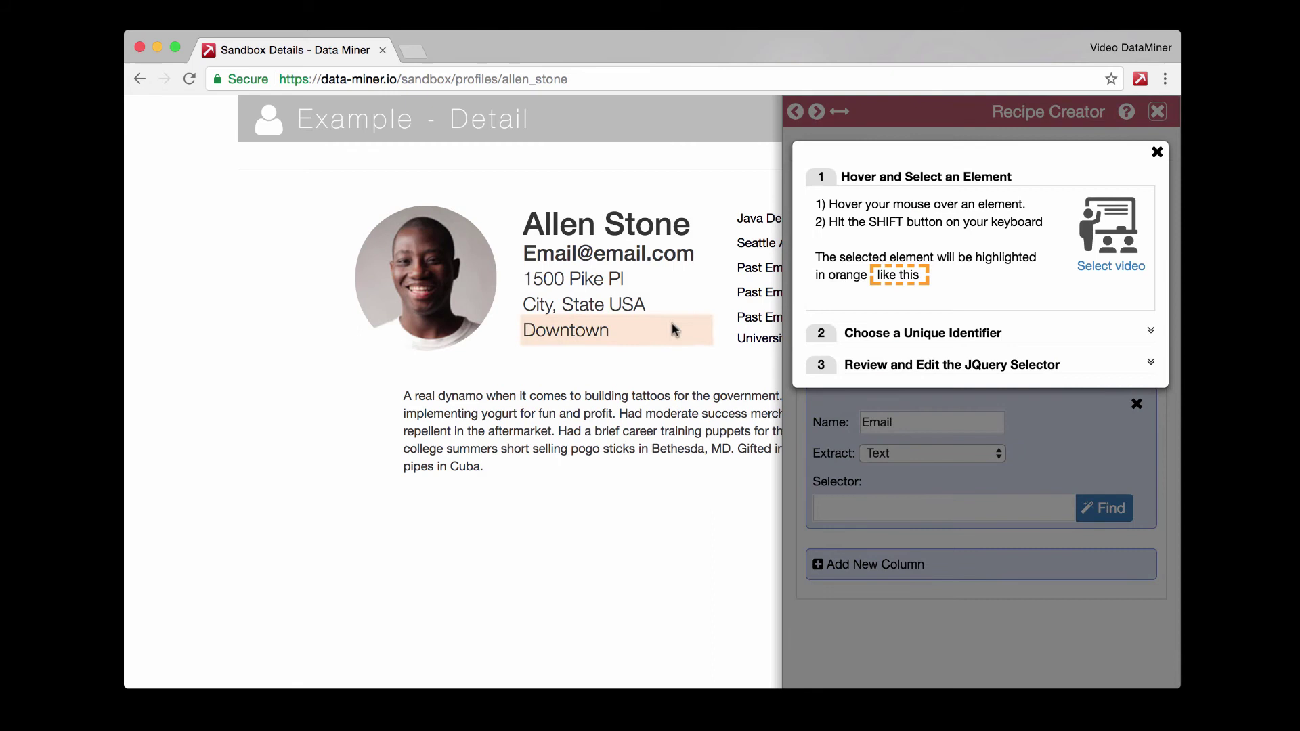
key(shift)
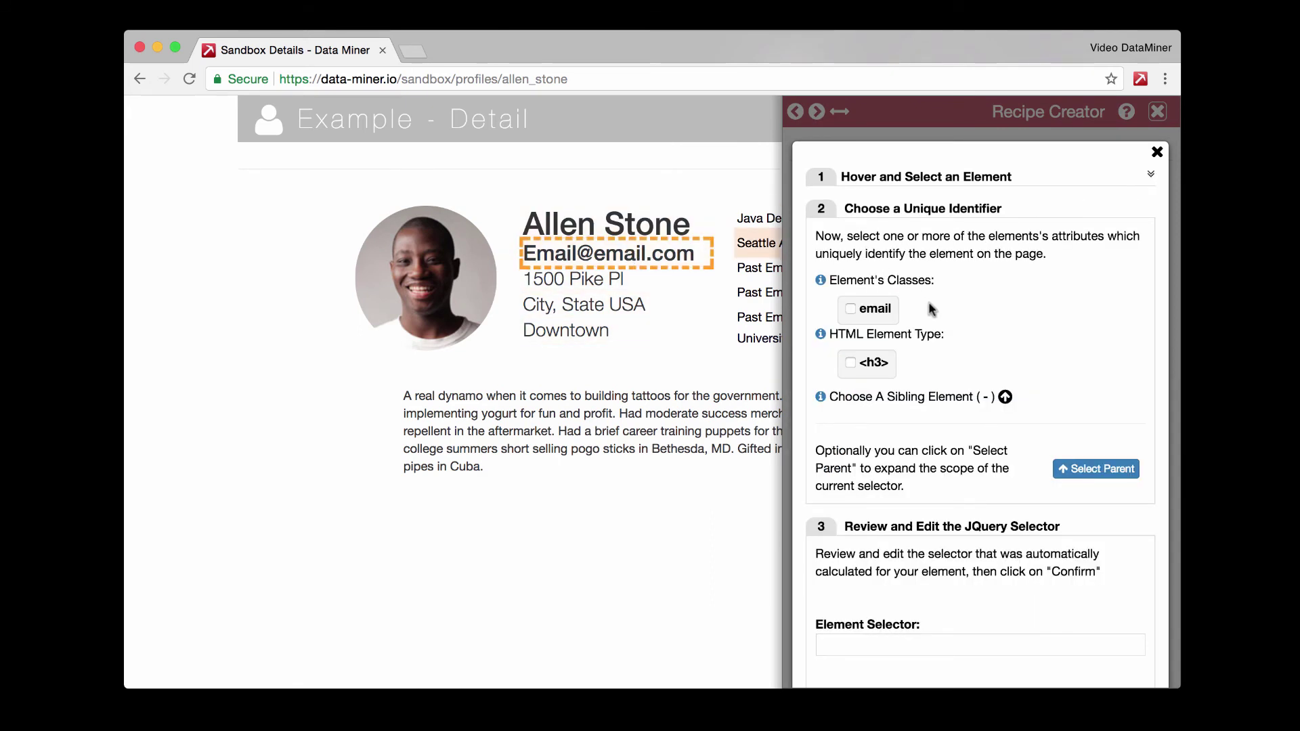
click(850, 309)
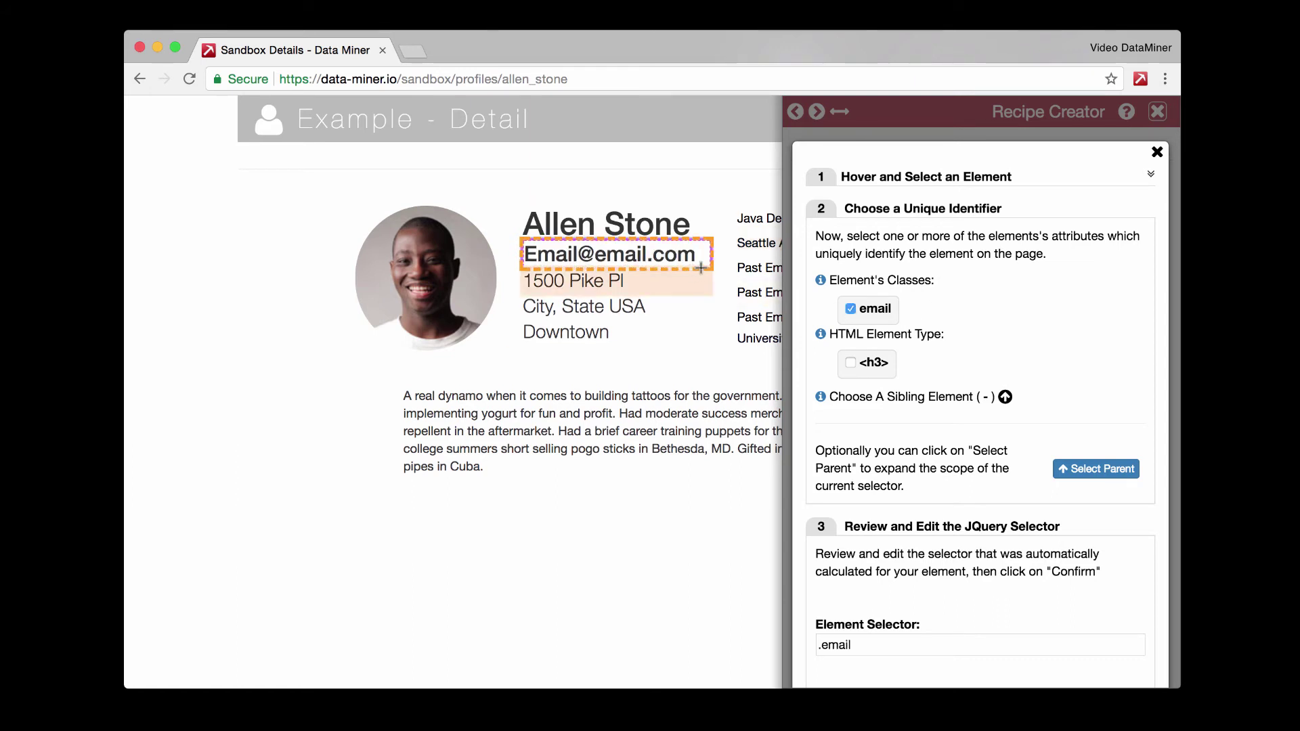
scroll(1022, 380, down, 2)
click(1107, 636)
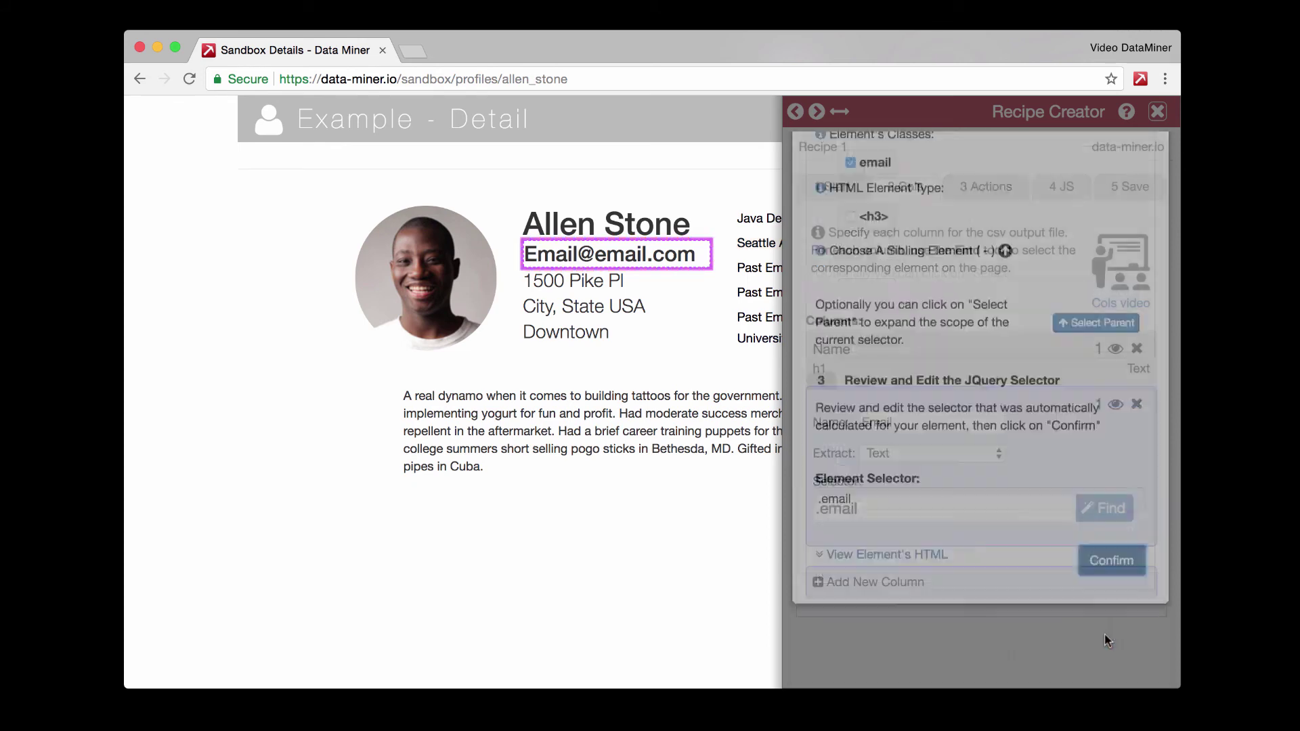
click(1114, 404)
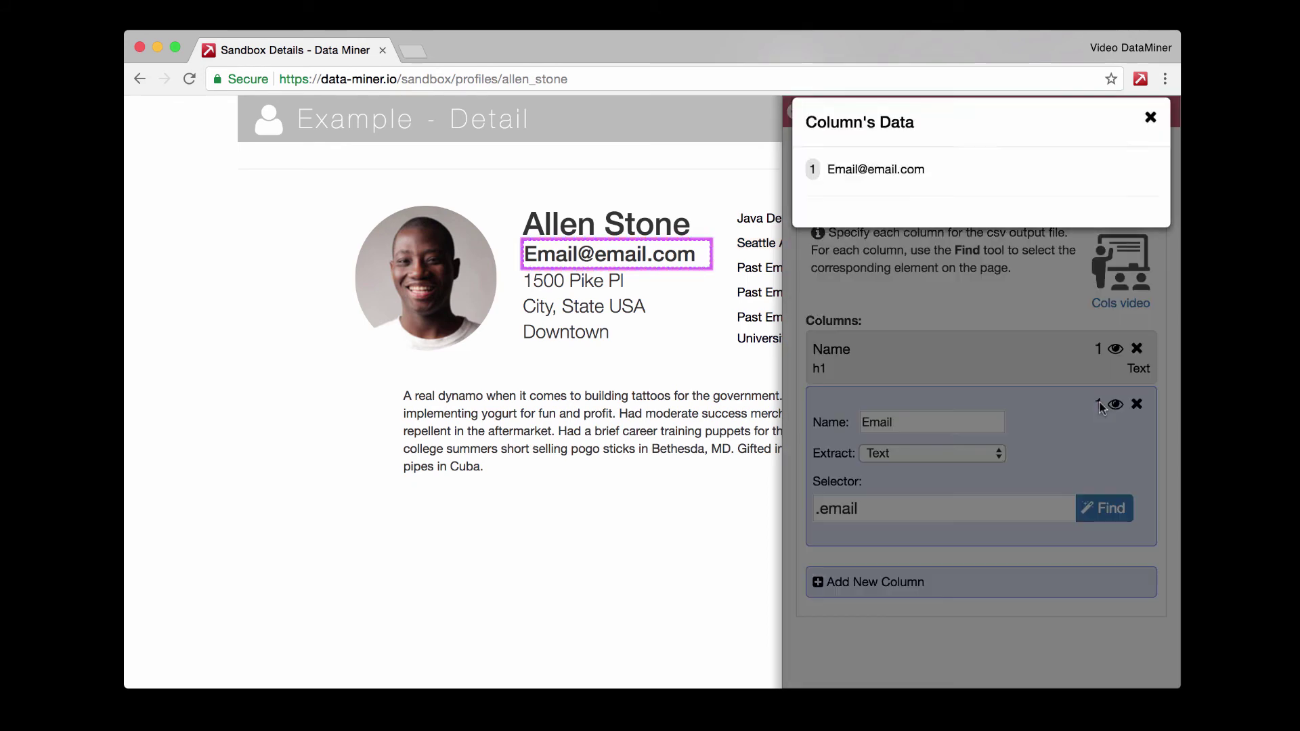
- Rename the recipe to Scrape 2 in the Save step, save it, and run it
click(1149, 127)
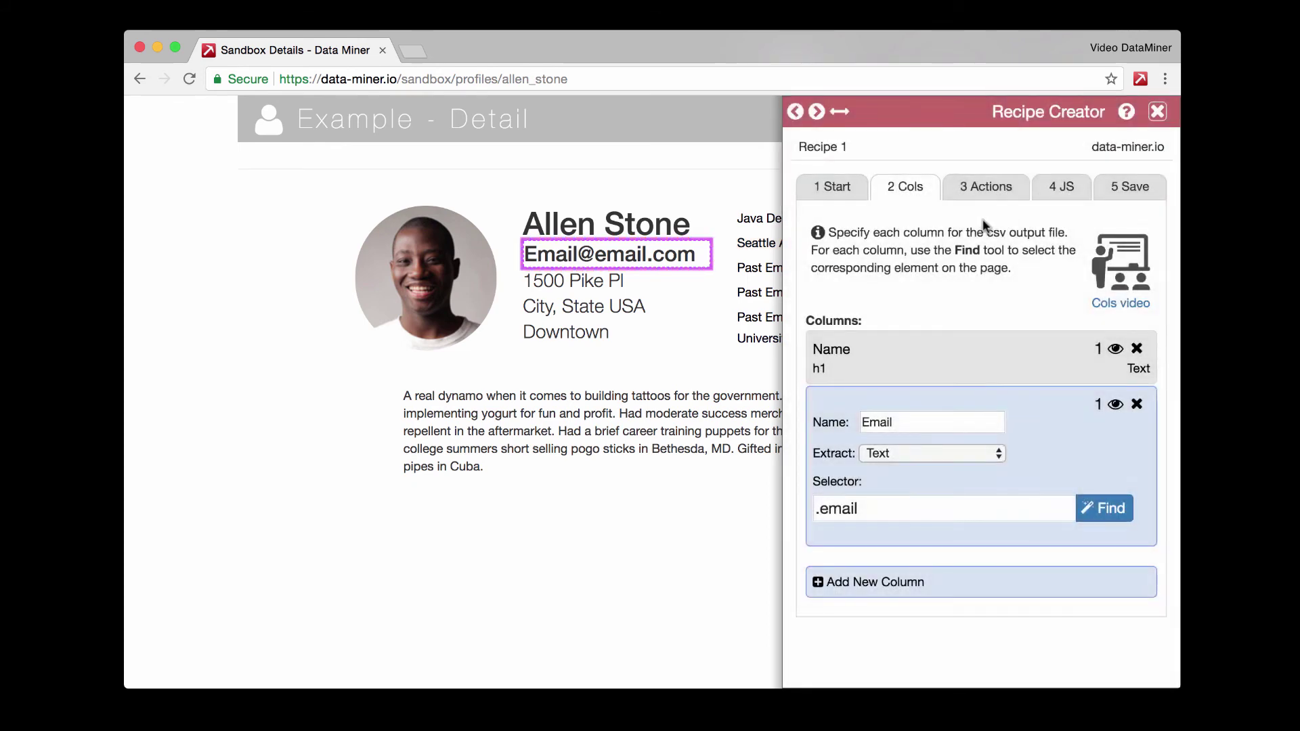
click(994, 185)
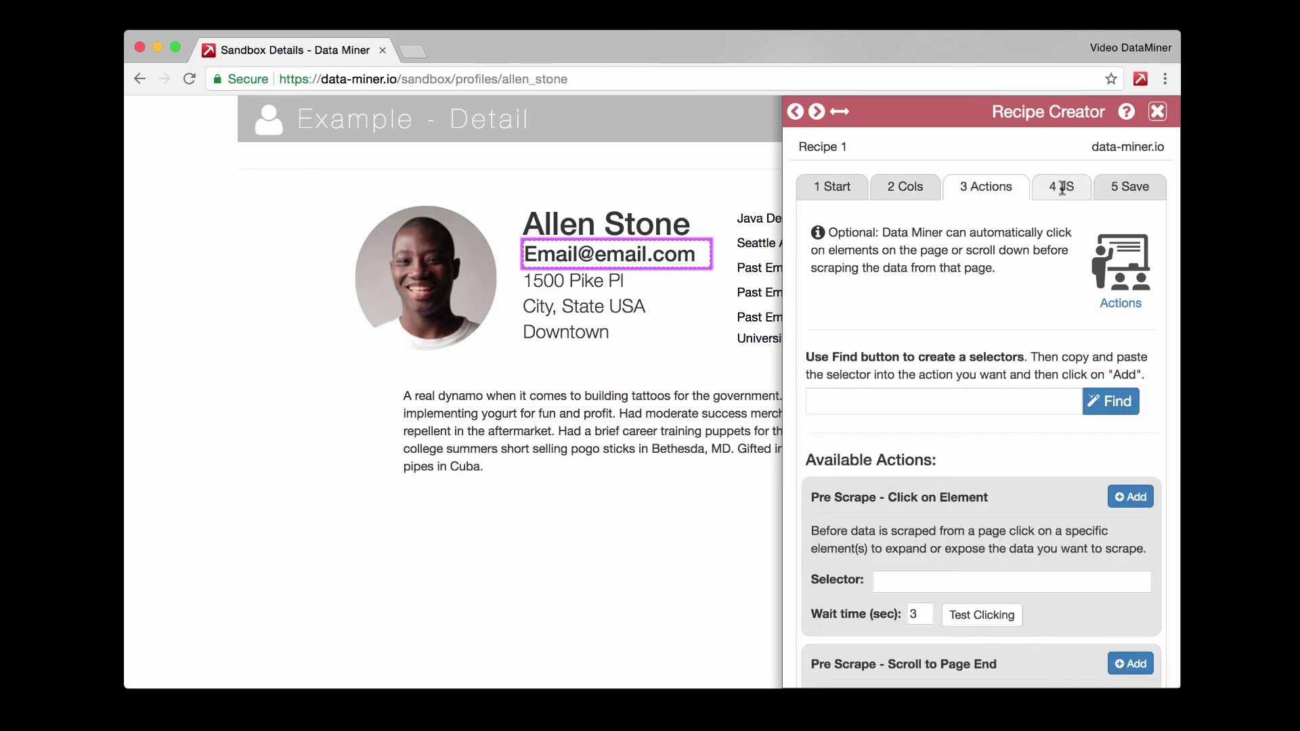
click(1063, 188)
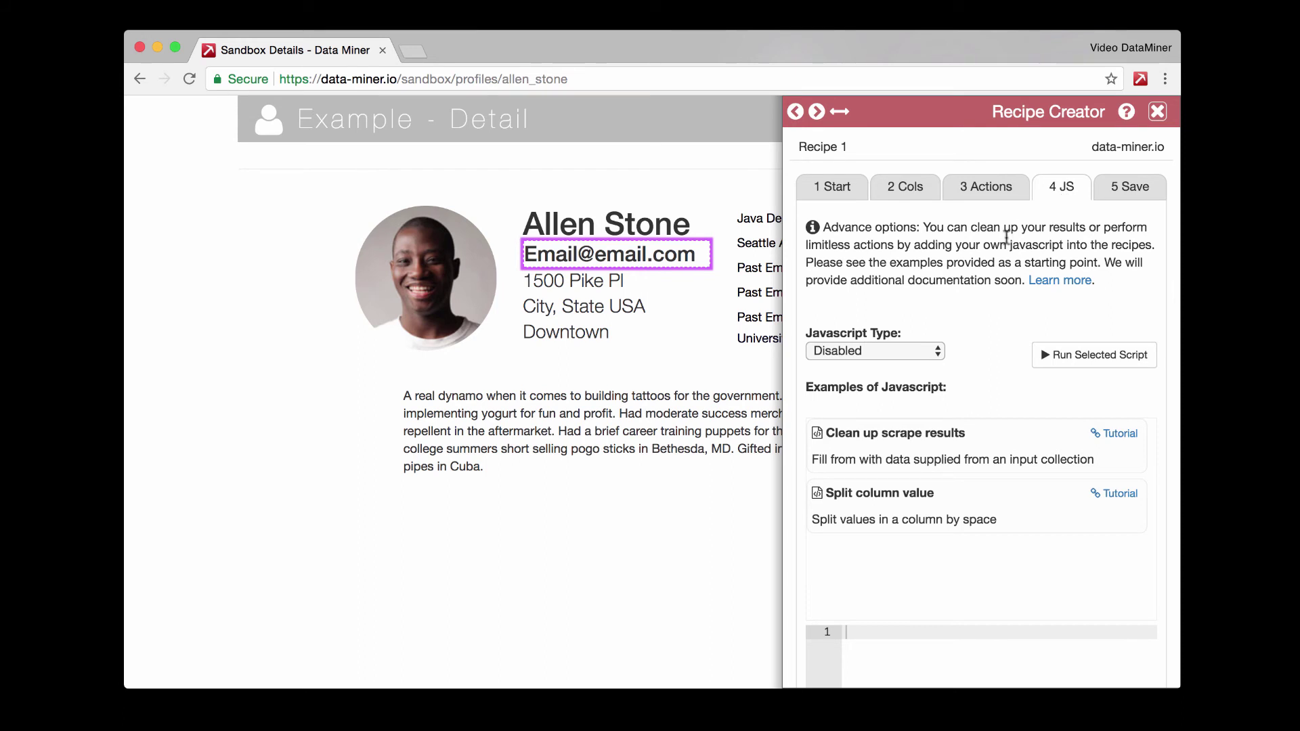
click(1130, 191)
triple_click(889, 367)
key(BackSpace)
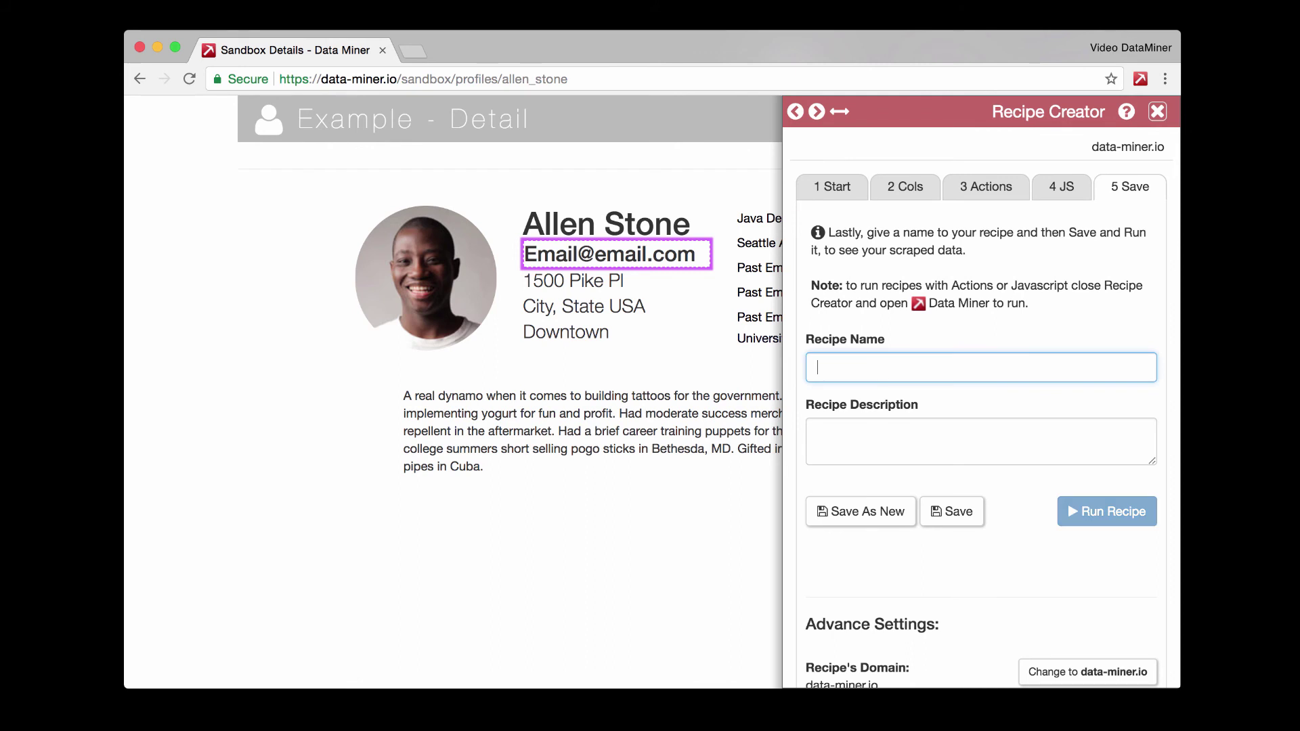
text(Scrape 2)
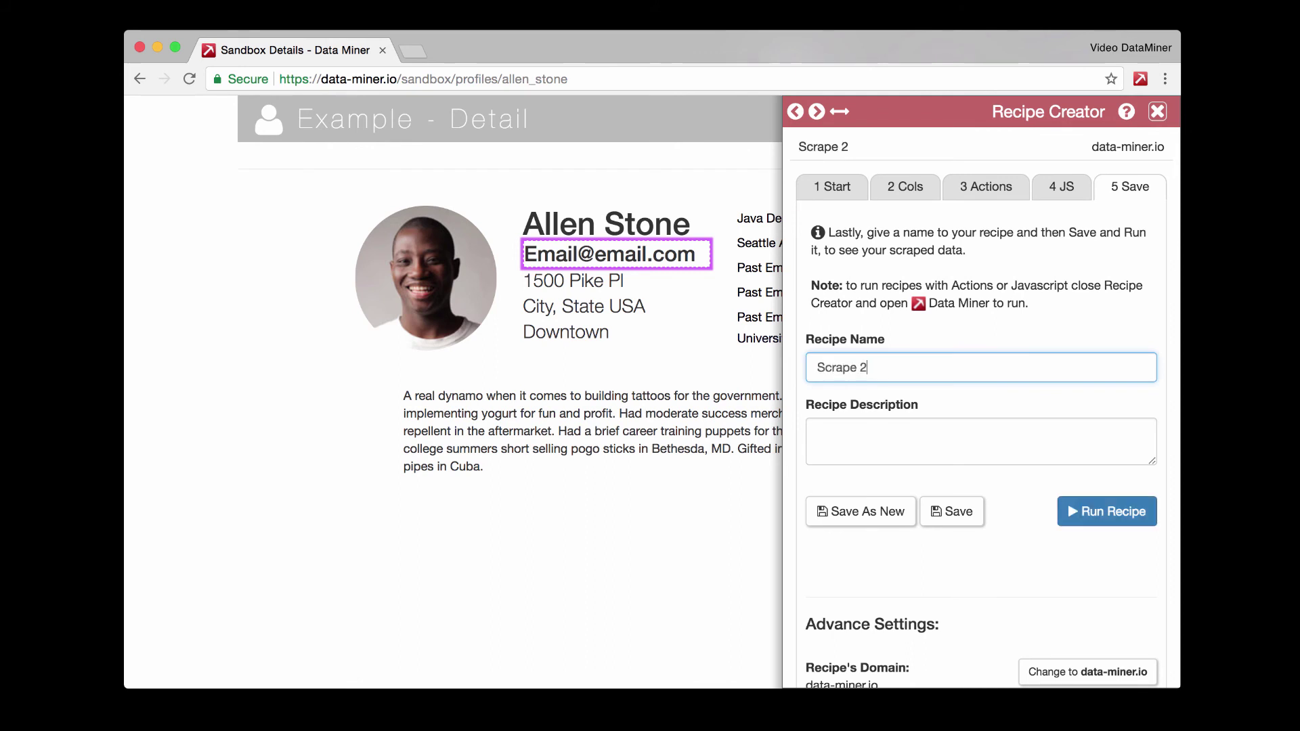
click(947, 510)
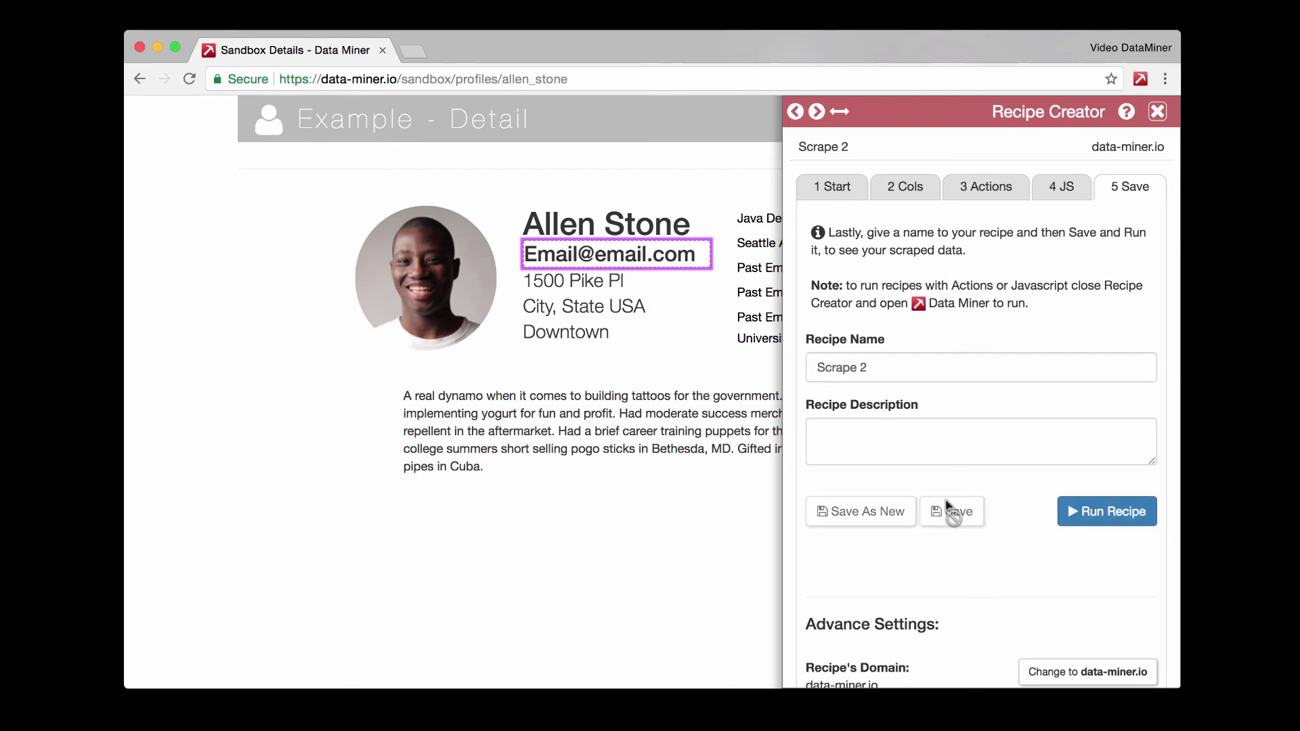
click(1074, 508)
- Reposition the Data Miner window to view the one-row Scrape 2 results table
drag(925, 210, 787, 91)
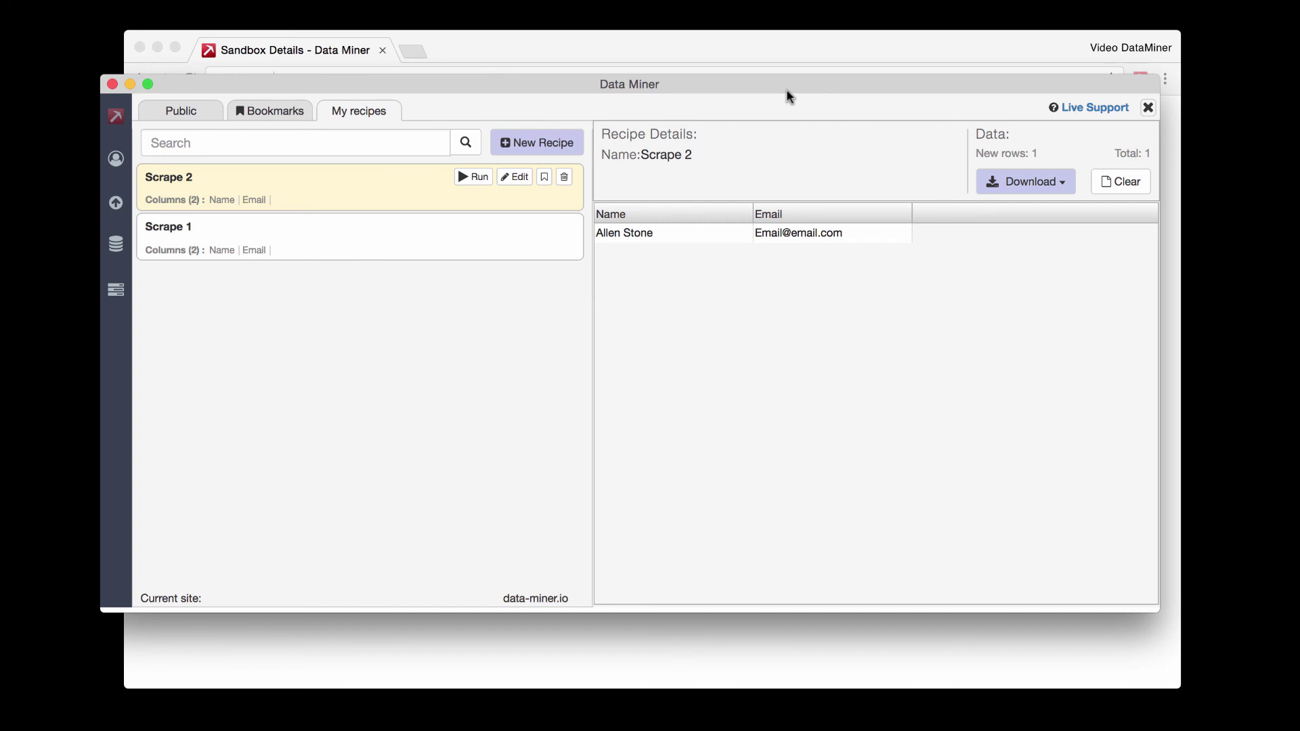
- Bring the browser showing the sandbox profile page in front of Data Miner
click(791, 44)
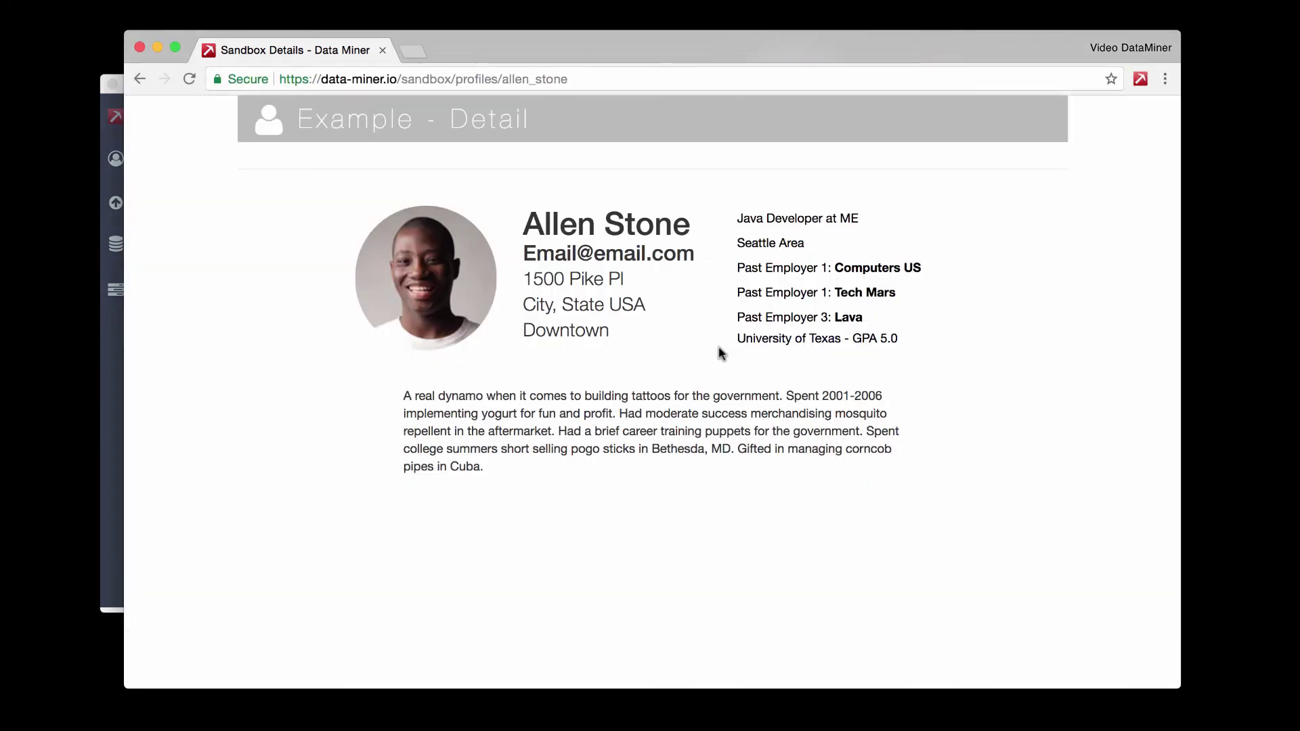